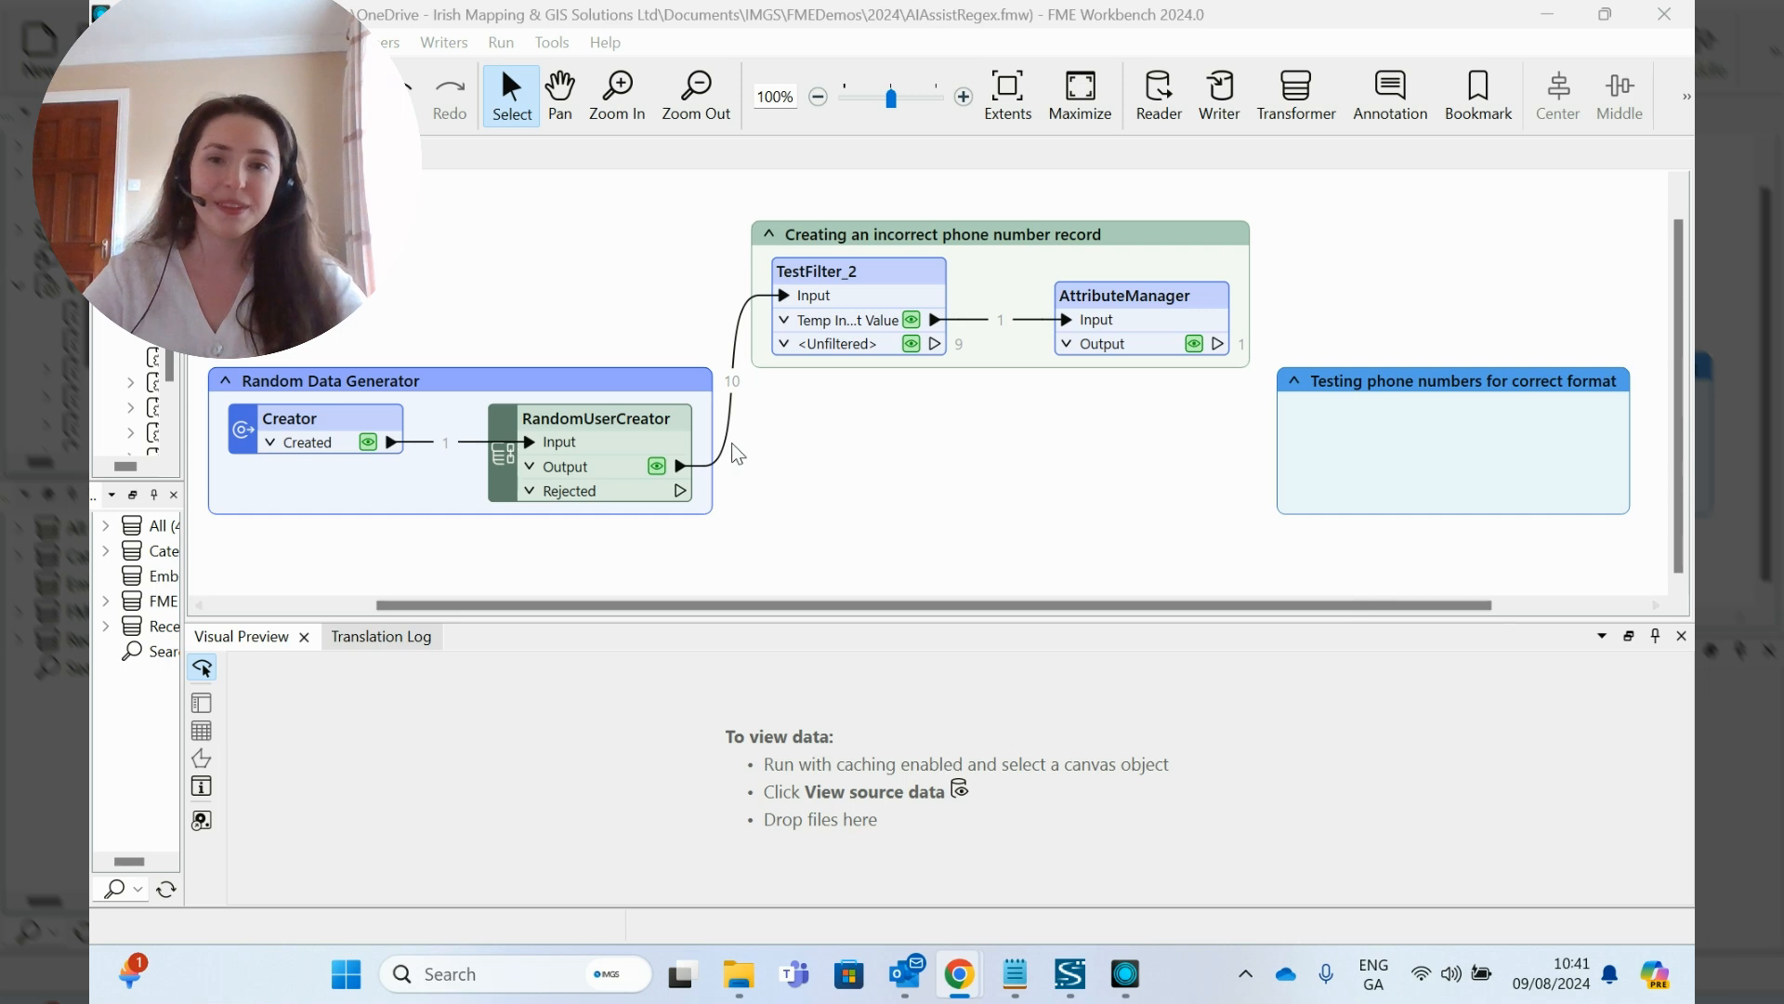
# - Inspect the RandomUserCreator output records, sorting the table by the phone column to examine the phone number format
pyautogui.click(588, 432)
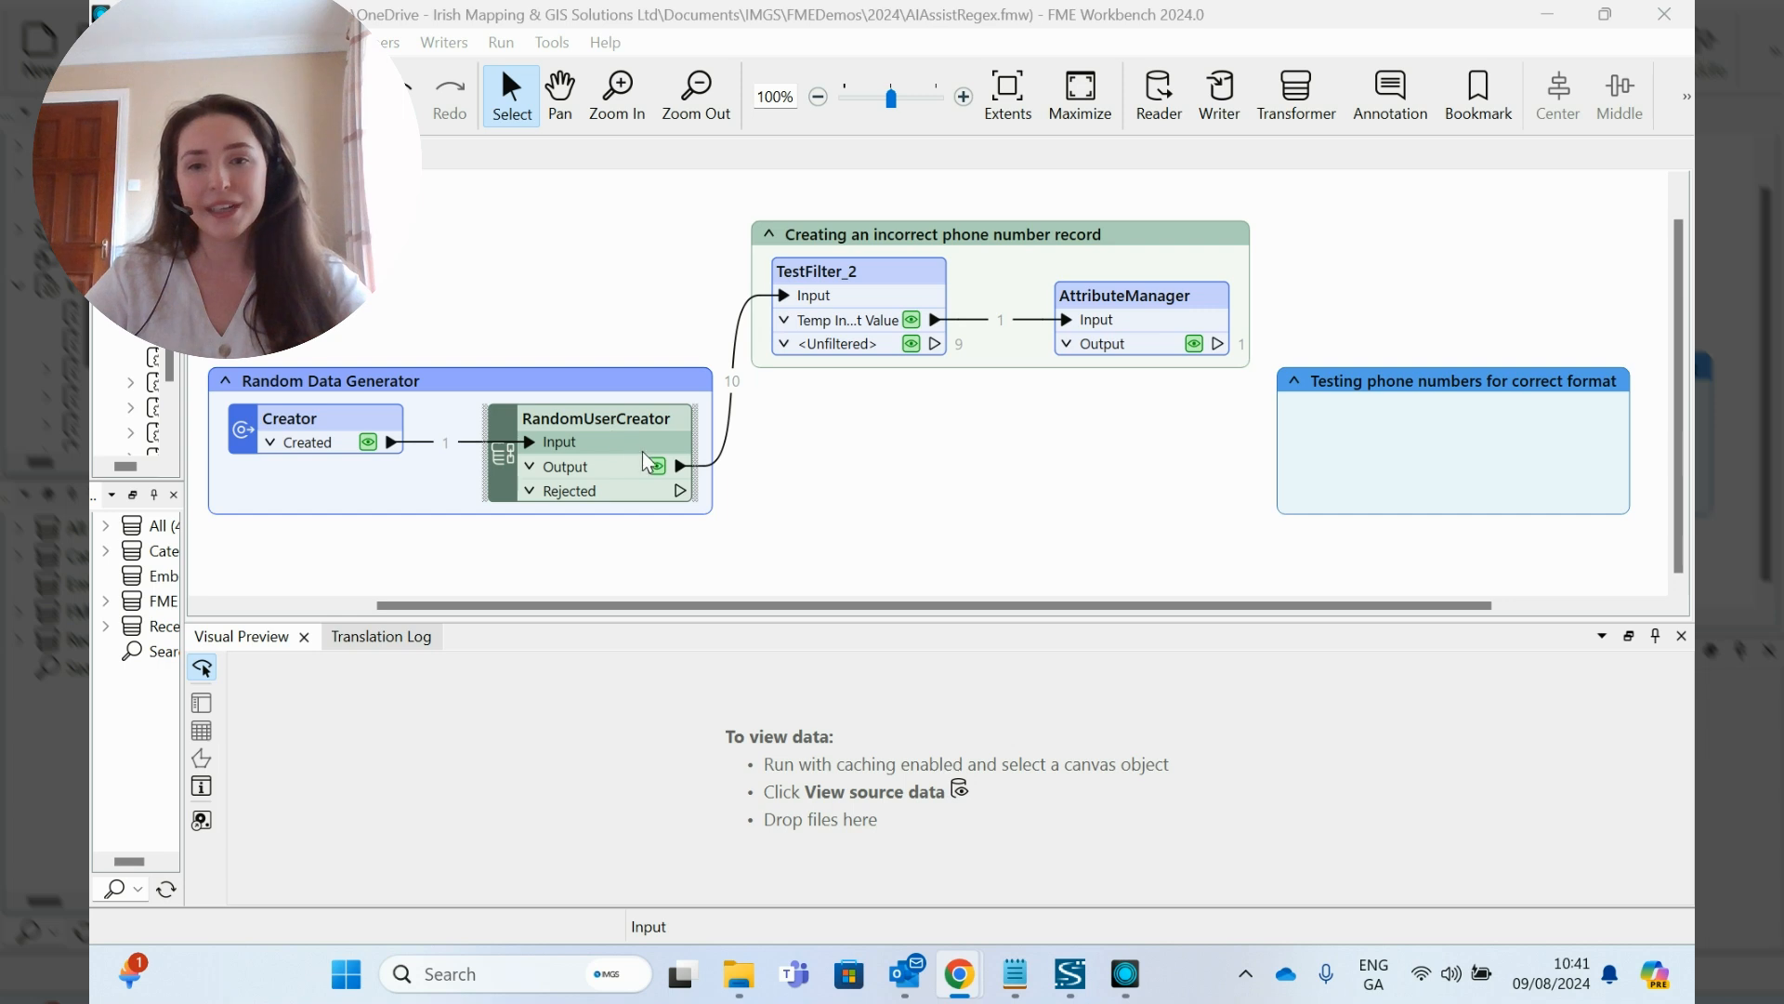
pyautogui.click(779, 462)
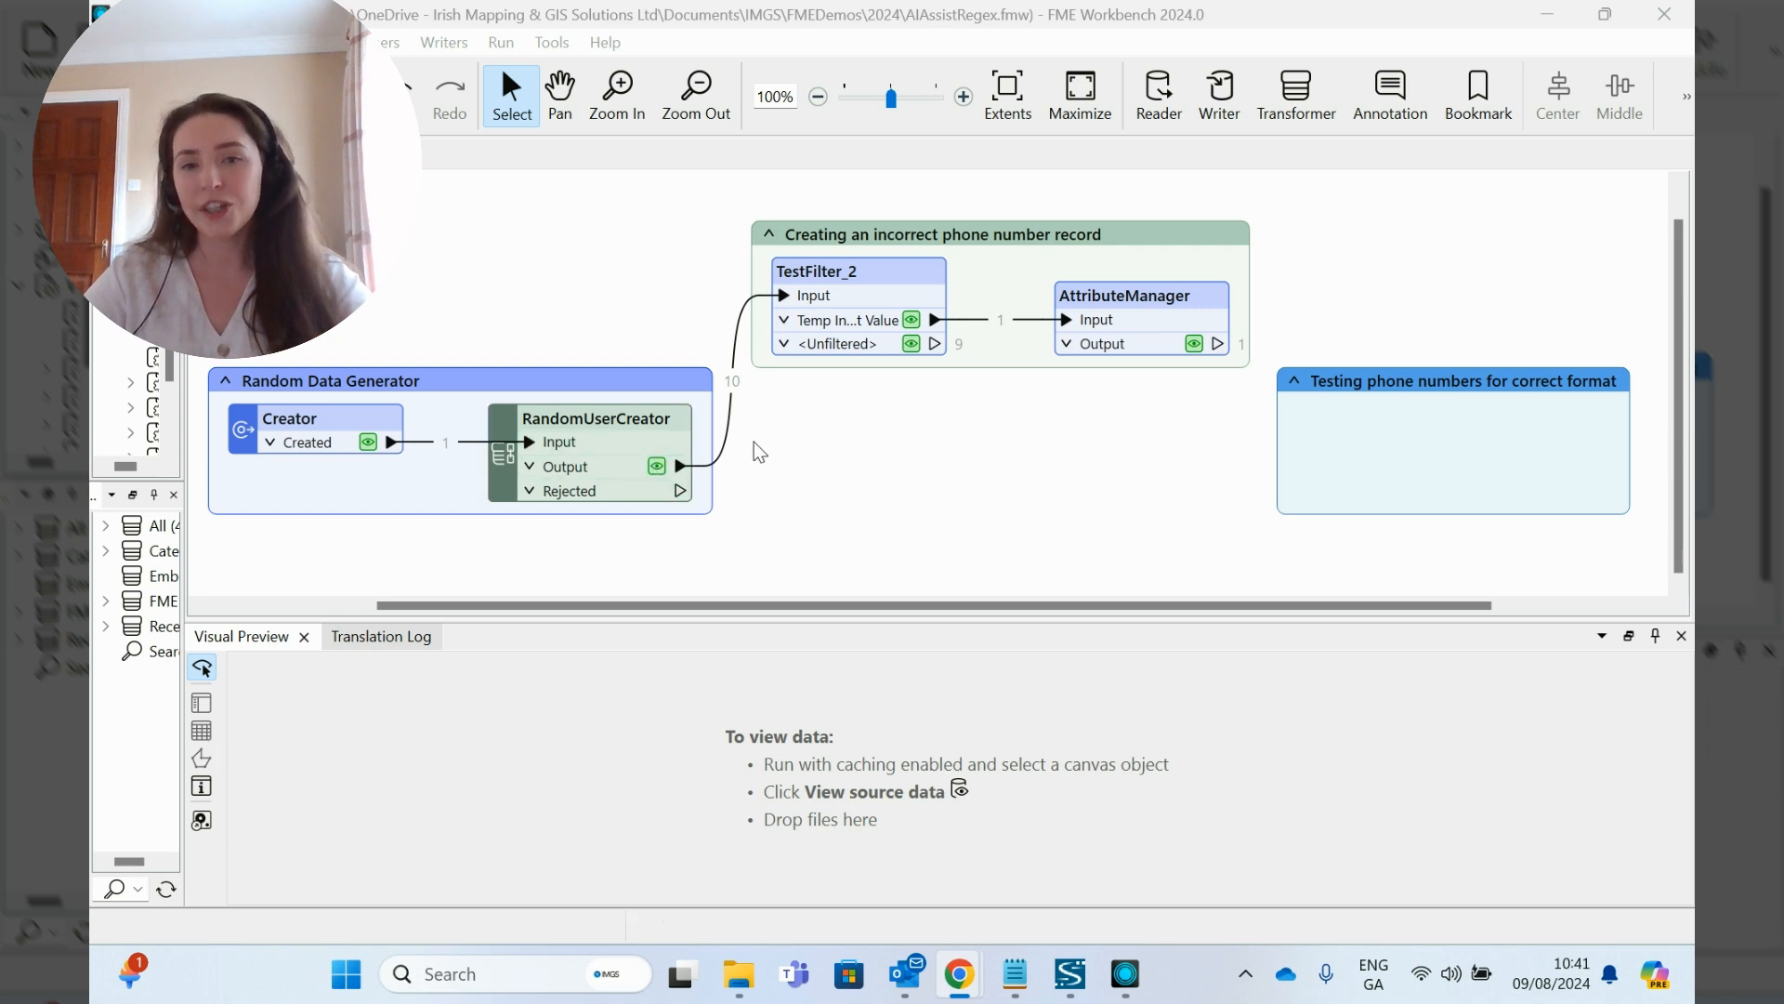
pyautogui.click(656, 466)
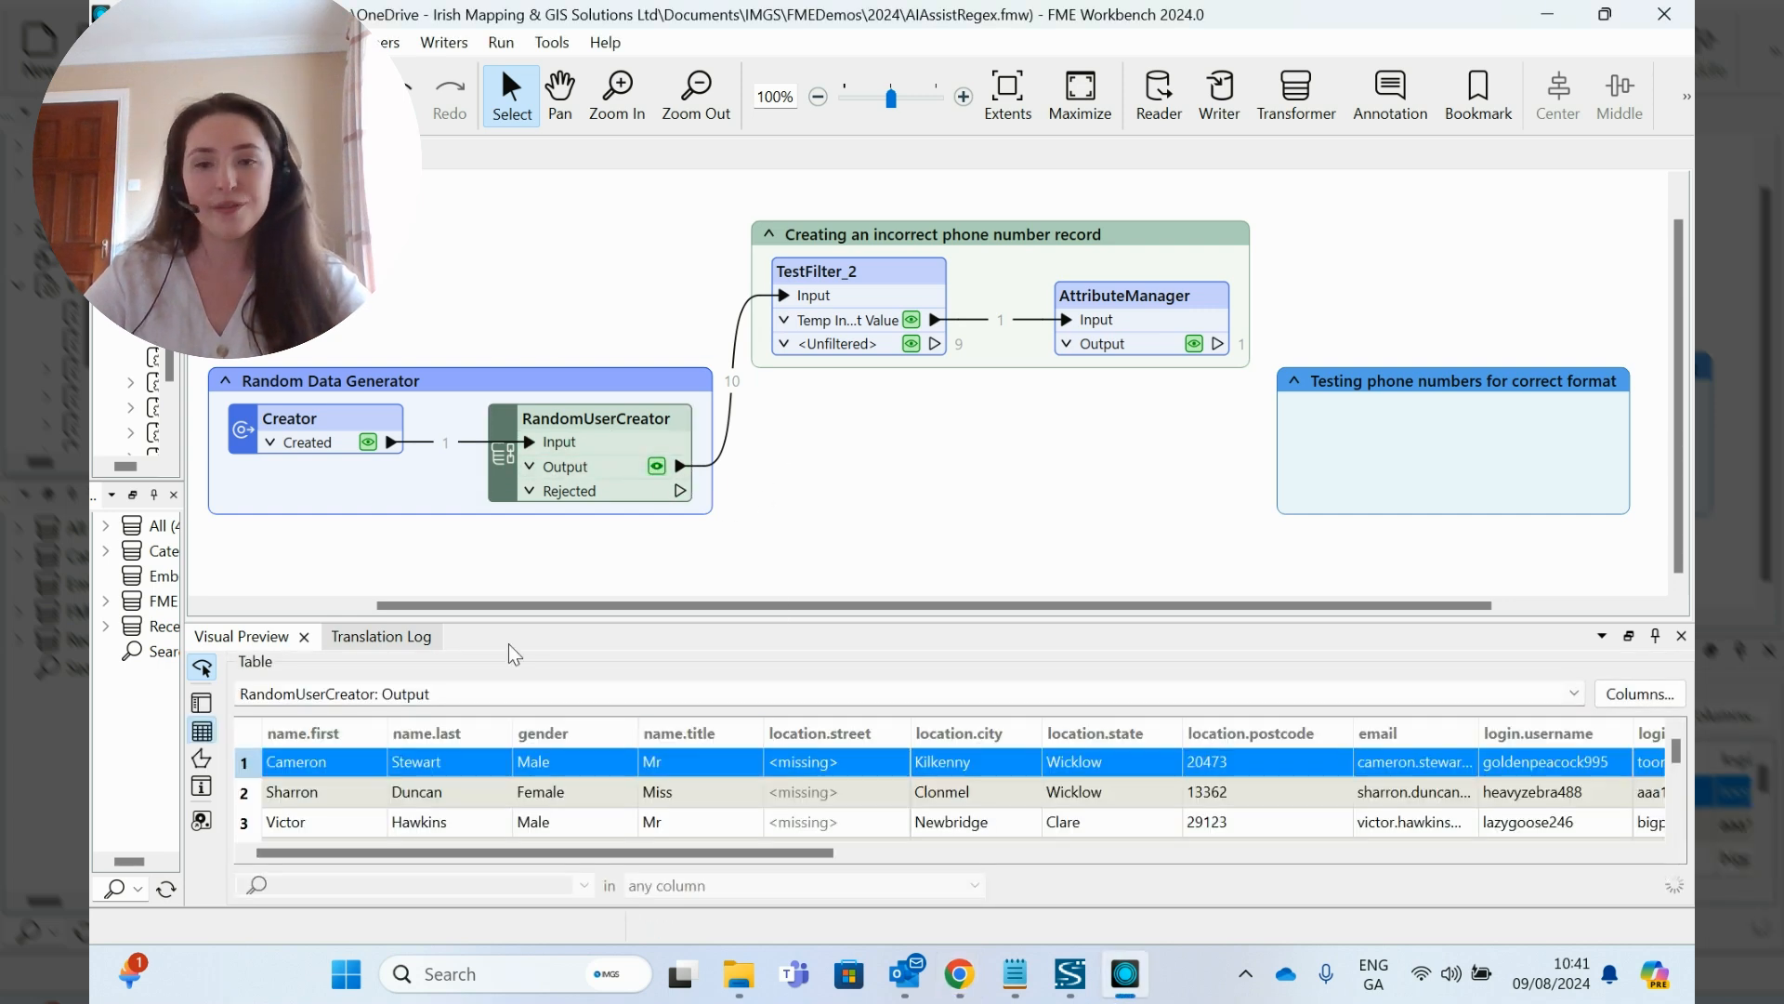
pyautogui.moveTo(630, 620); pyautogui.dragTo(630, 530)
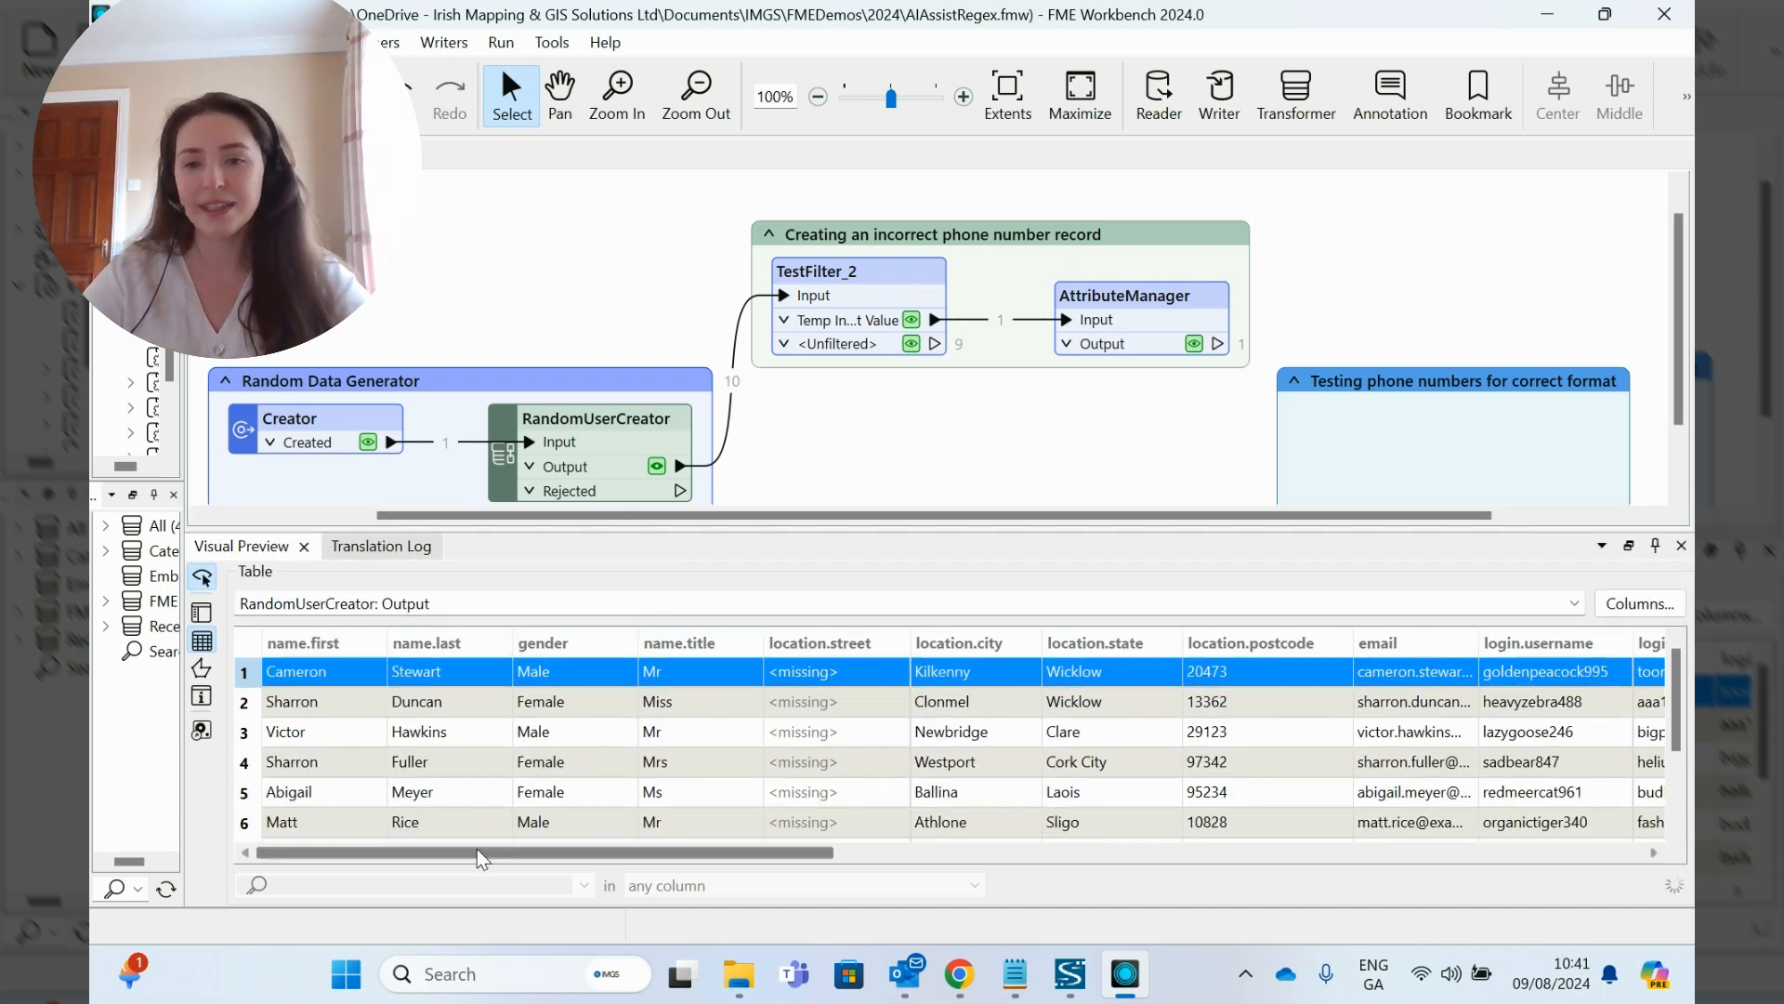
pyautogui.moveTo(482, 859); pyautogui.dragTo(1243, 854)
pyautogui.click(805, 646)
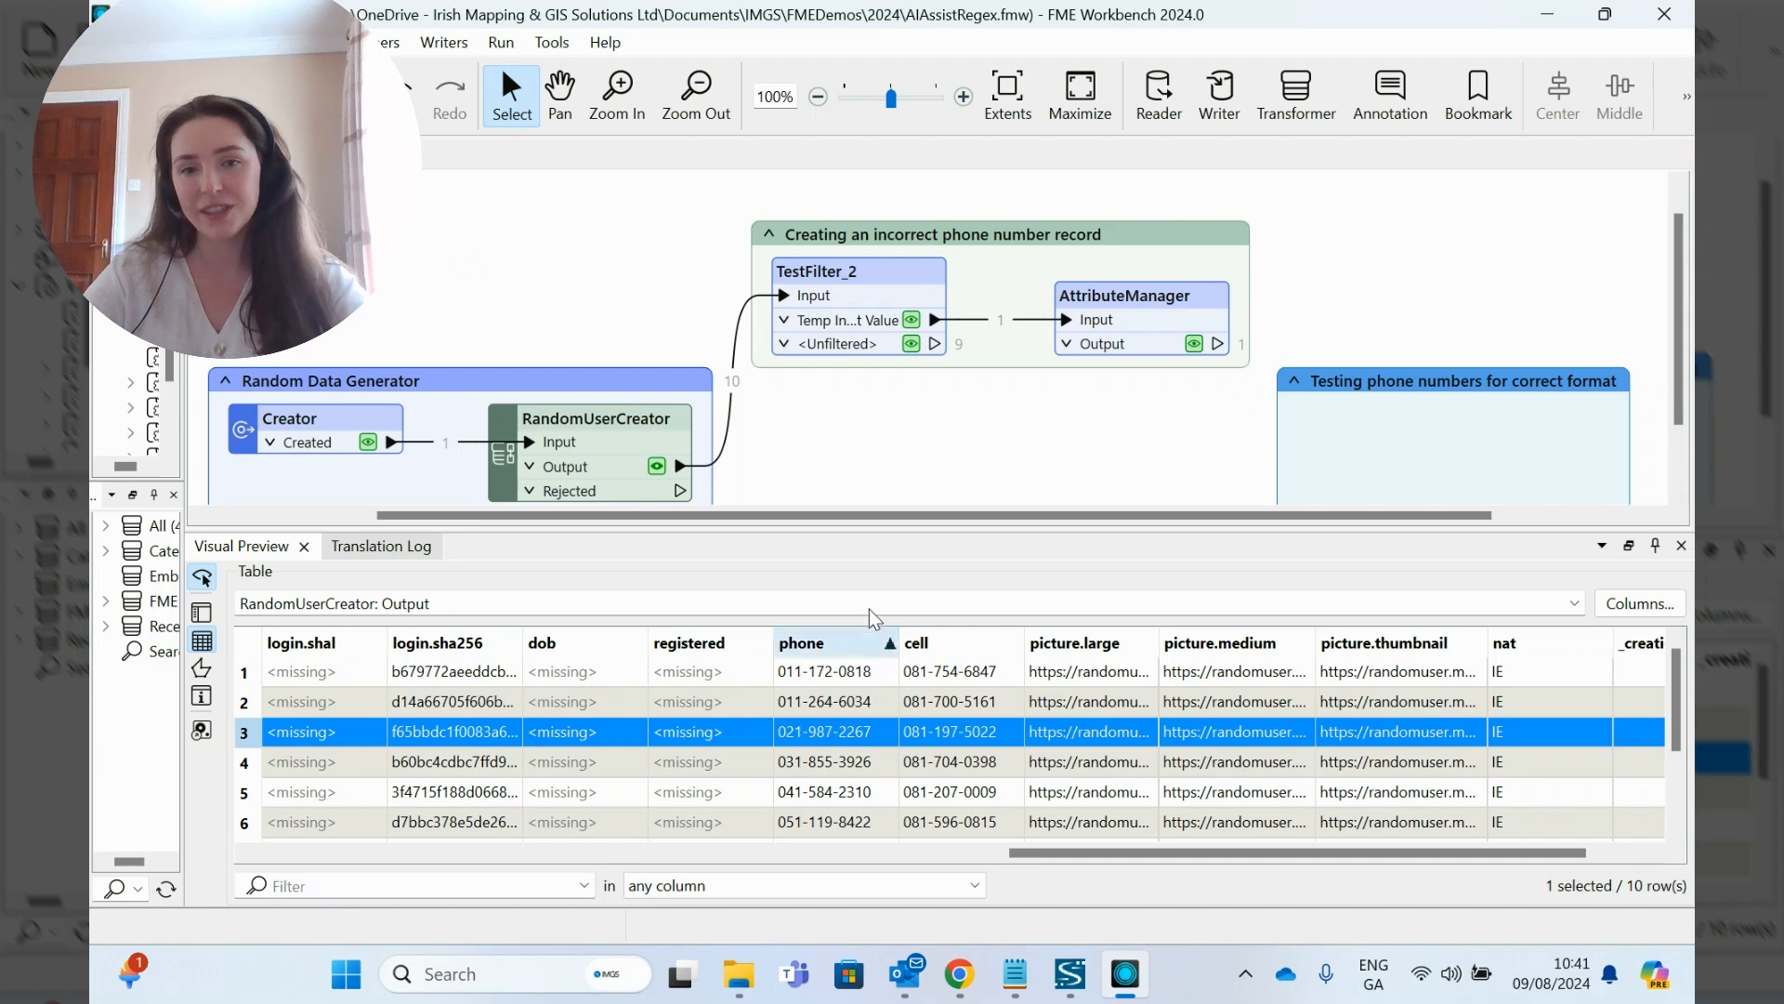
pyautogui.moveTo(873, 527); pyautogui.dragTo(873, 618)
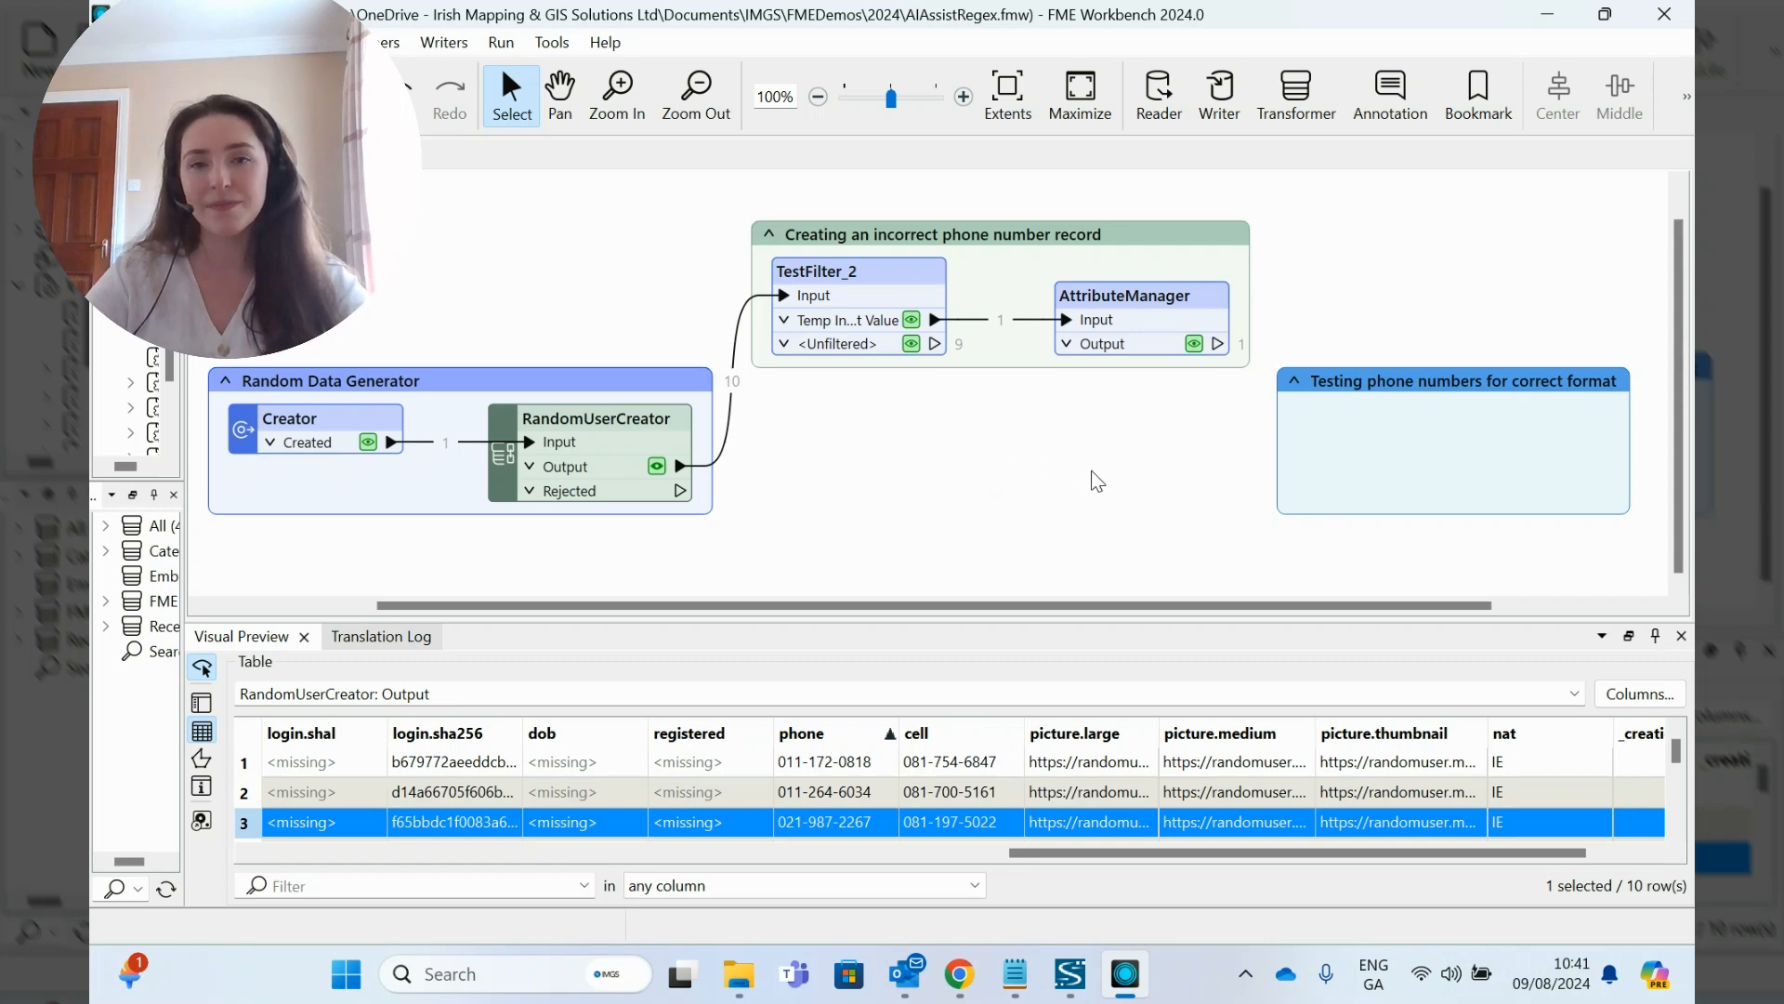
# - Add a TestFilter transformer and position it inside the "Testing phone numbers for correct format" bookmark
pyautogui.click(1001, 228)
pyautogui.moveTo(1001, 228); pyautogui.dragTo(994, 243)
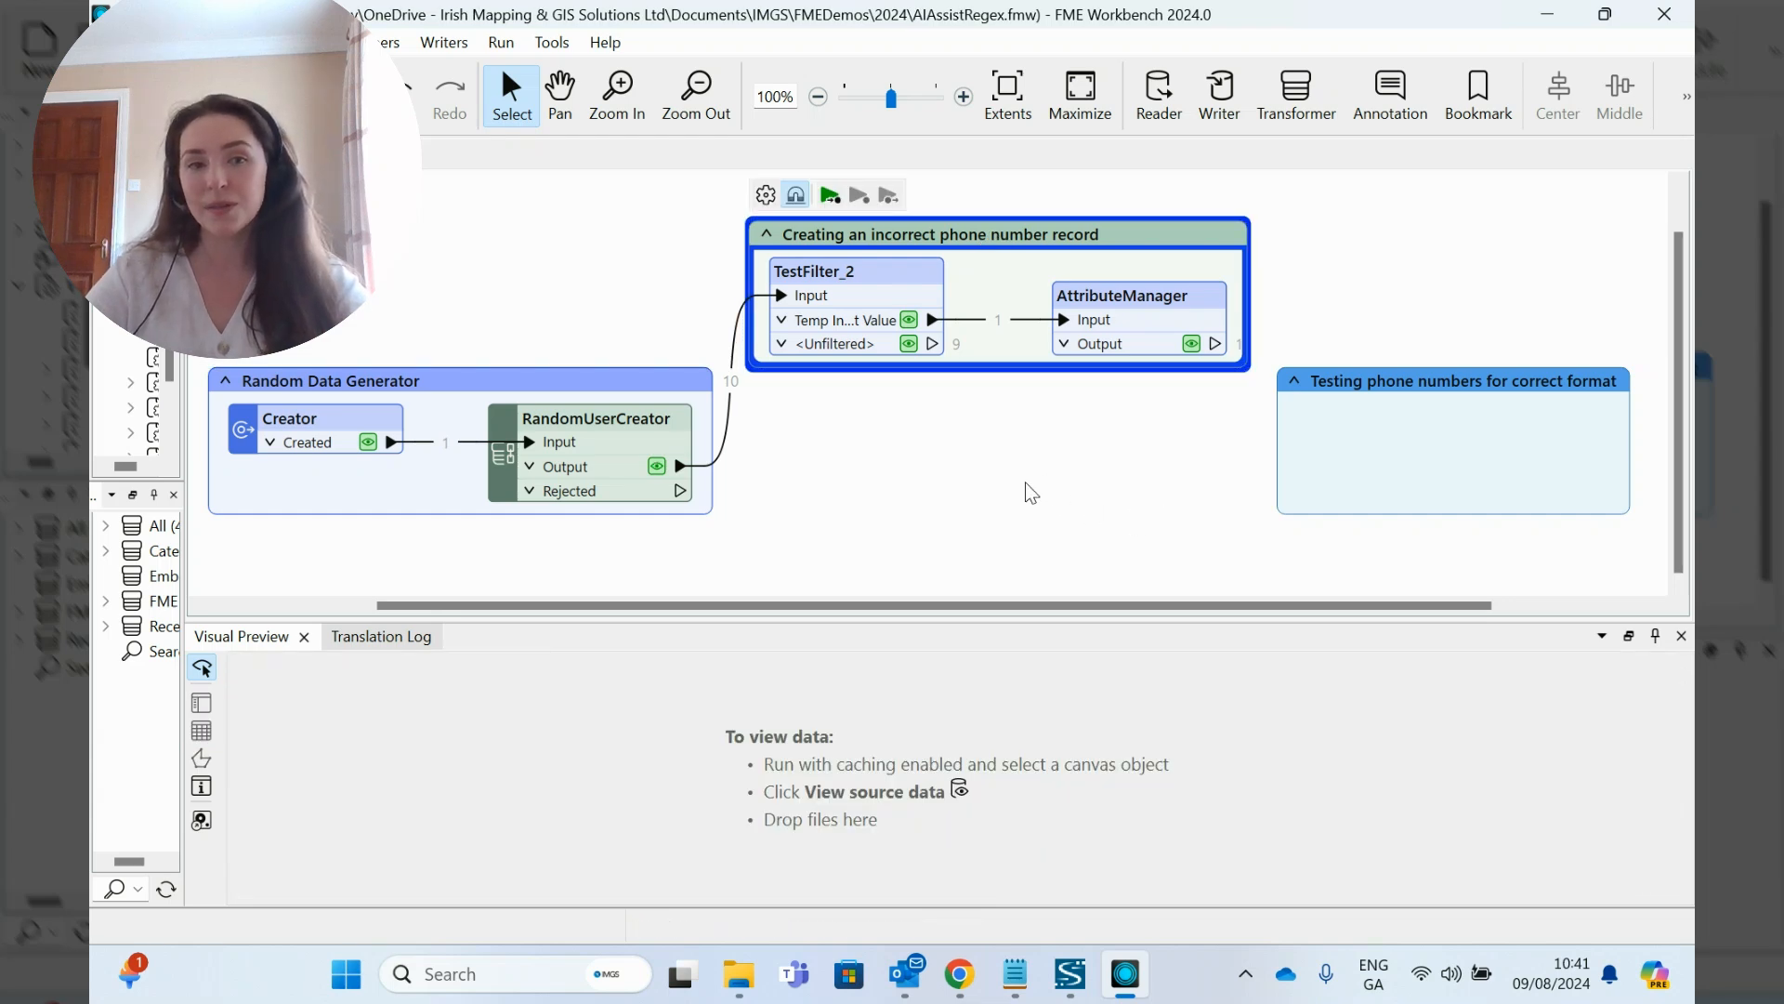
pyautogui.click(1419, 380)
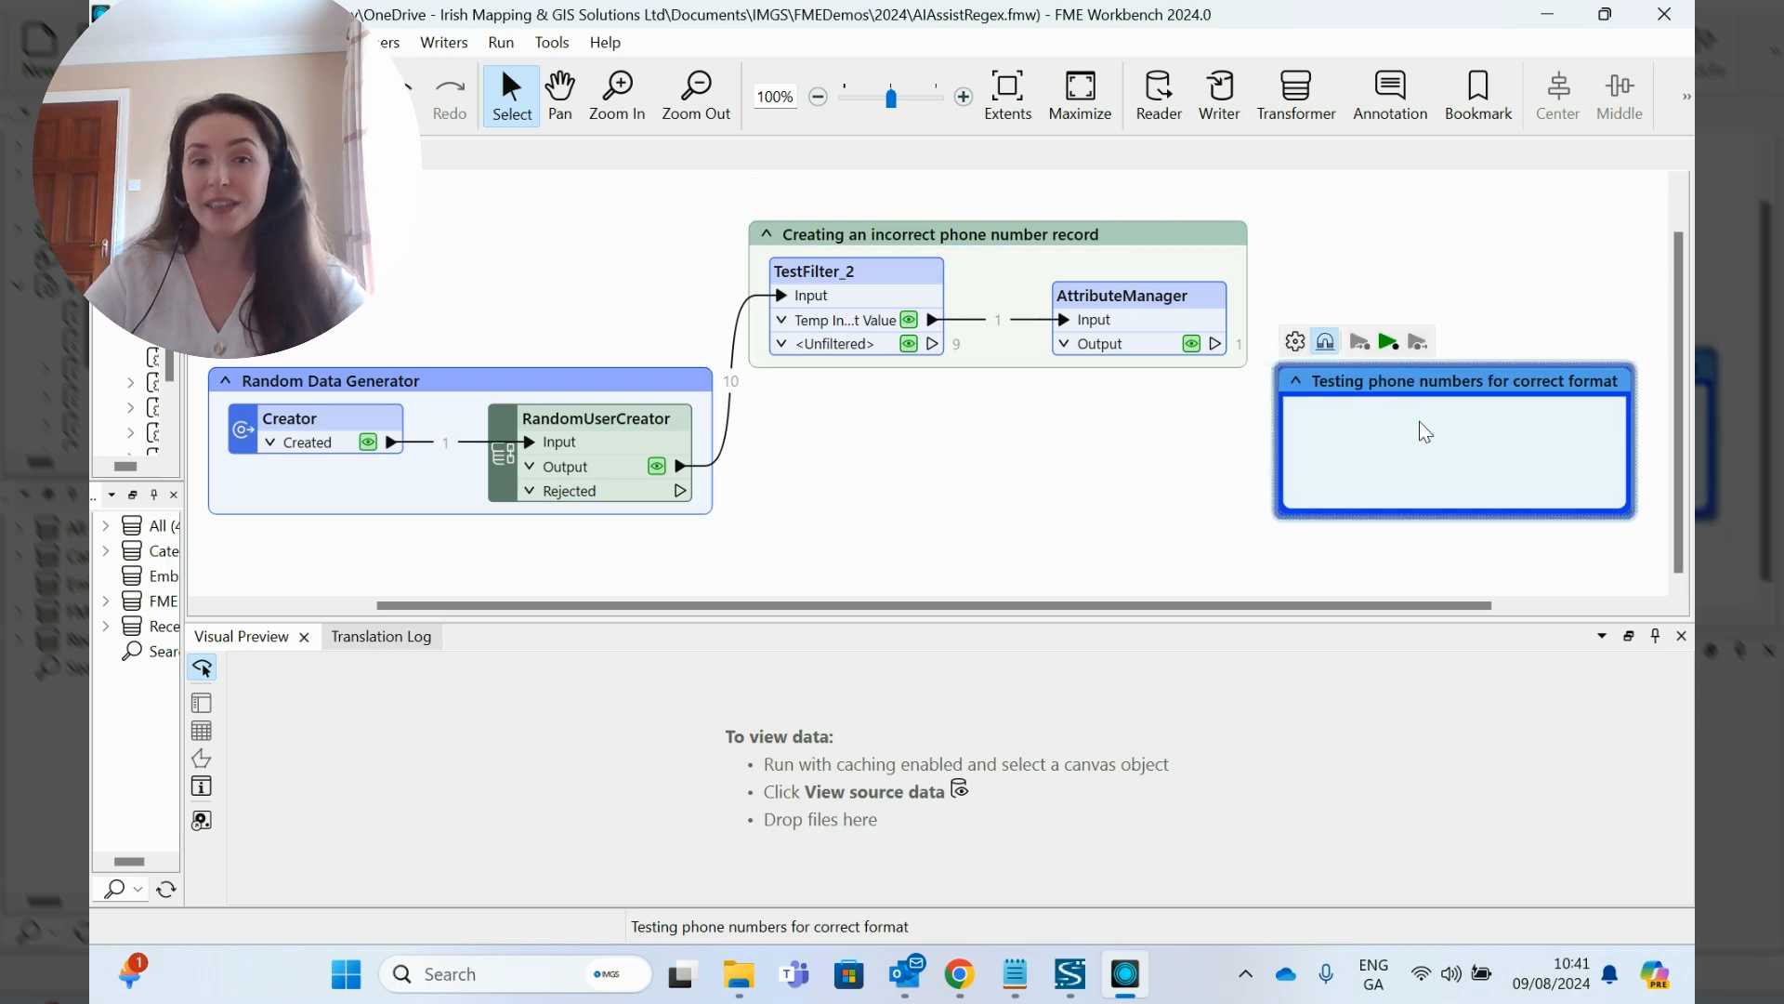
pyautogui.click(1451, 431)
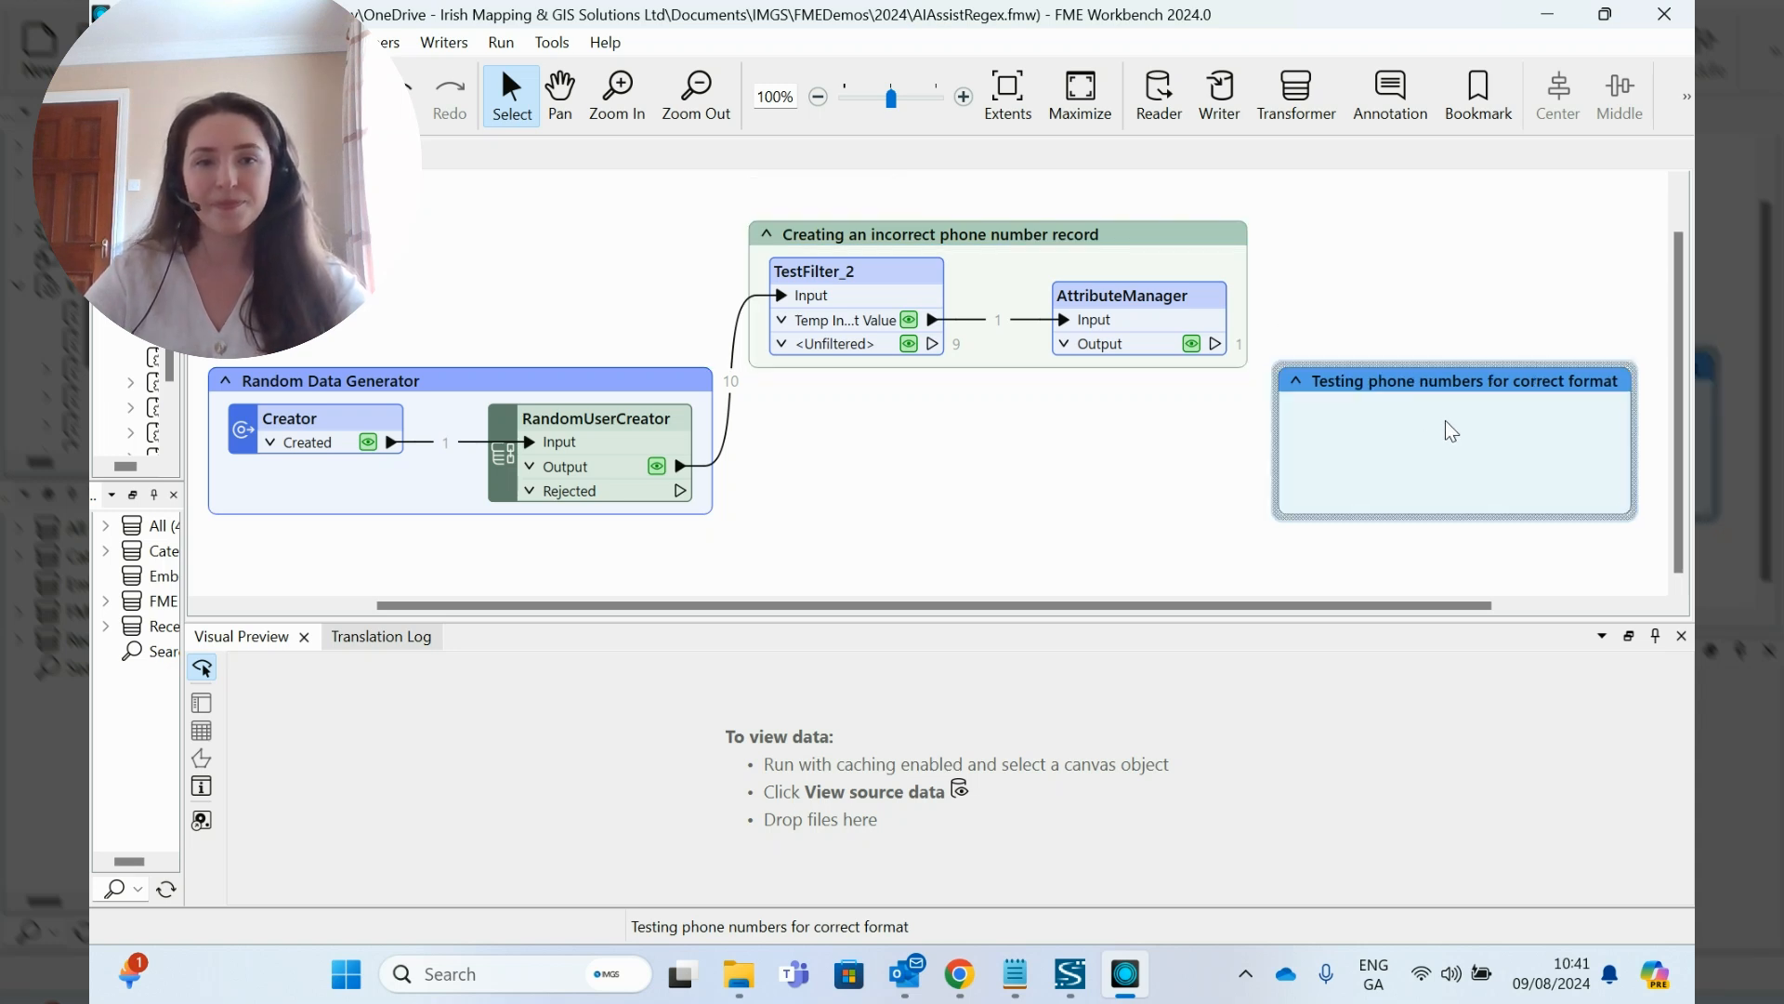
pyautogui.write('test')
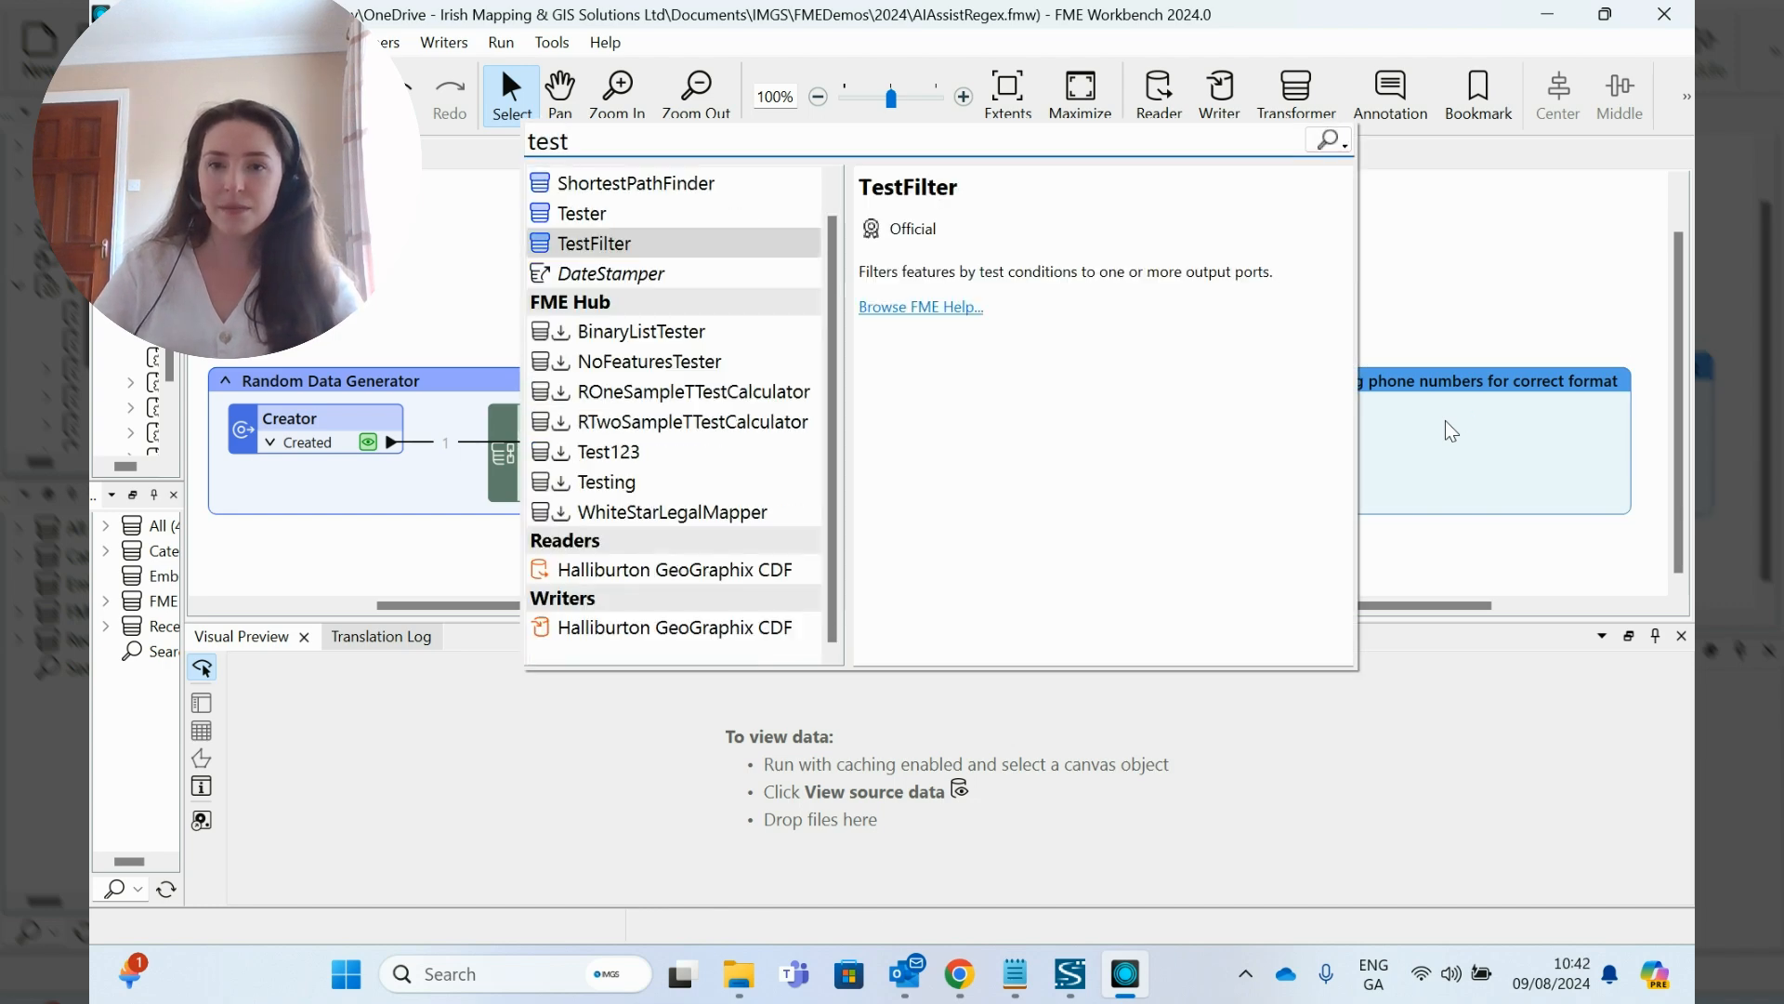
pyautogui.press('Return')
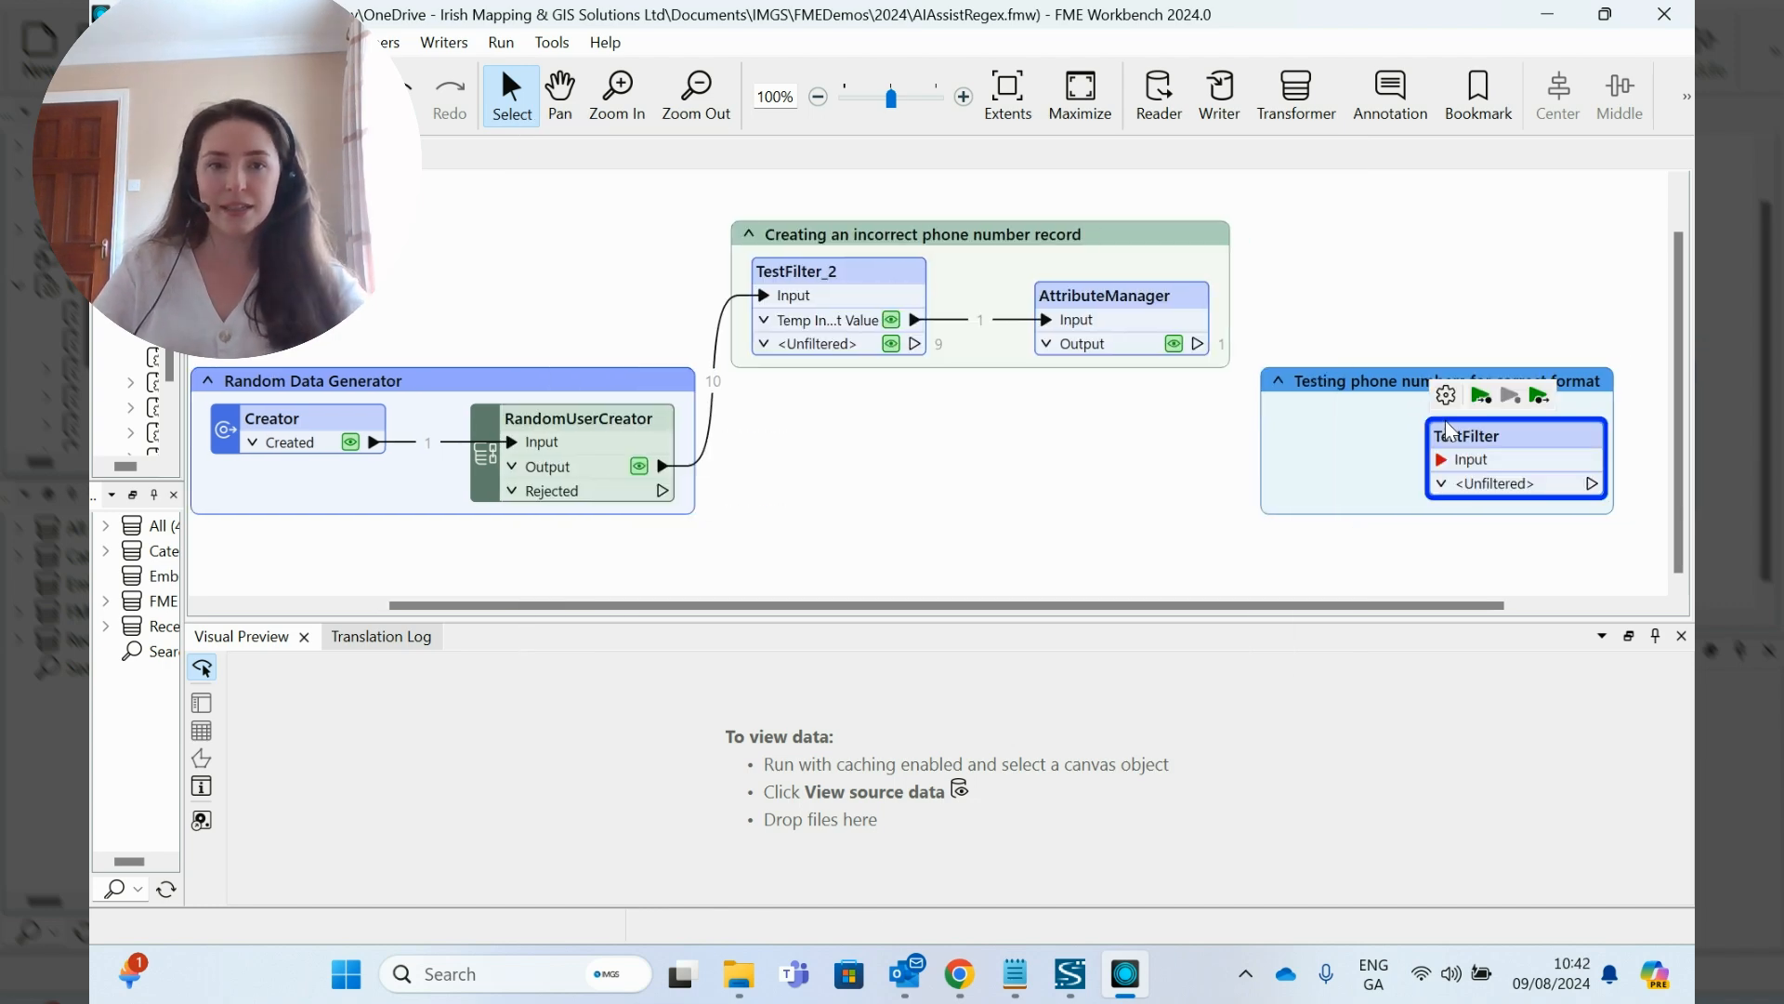
pyautogui.moveTo(1451, 431); pyautogui.dragTo(1340, 406)
# - Connect the AttributeManager Output port and the TestFilter_2 <Unfiltered> port to the new TestFilter's Input
pyautogui.moveTo(1198, 343); pyautogui.dragTo(1330, 434)
pyautogui.click(925, 365)
pyautogui.moveTo(916, 344); pyautogui.dragTo(1308, 435)
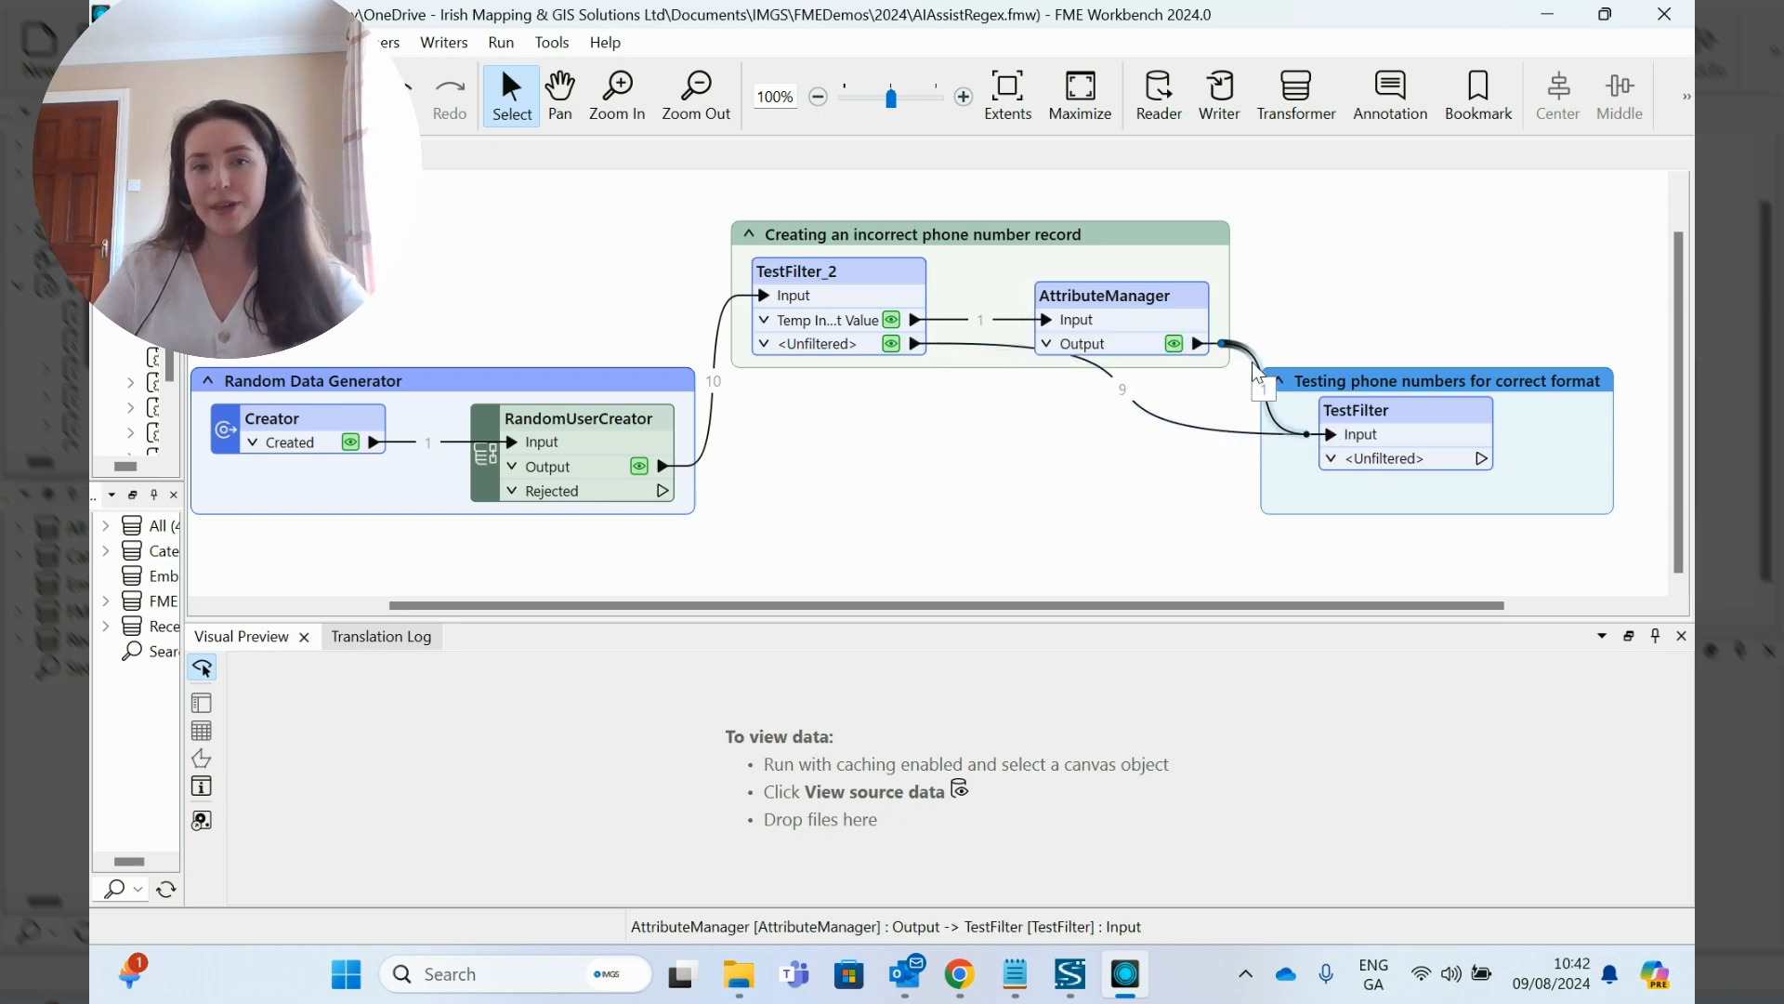
pyautogui.click(1385, 364)
# - Start the TestFilter's If condition with the phone attribute as left value and Contains Regex as operator
pyautogui.click(1387, 414)
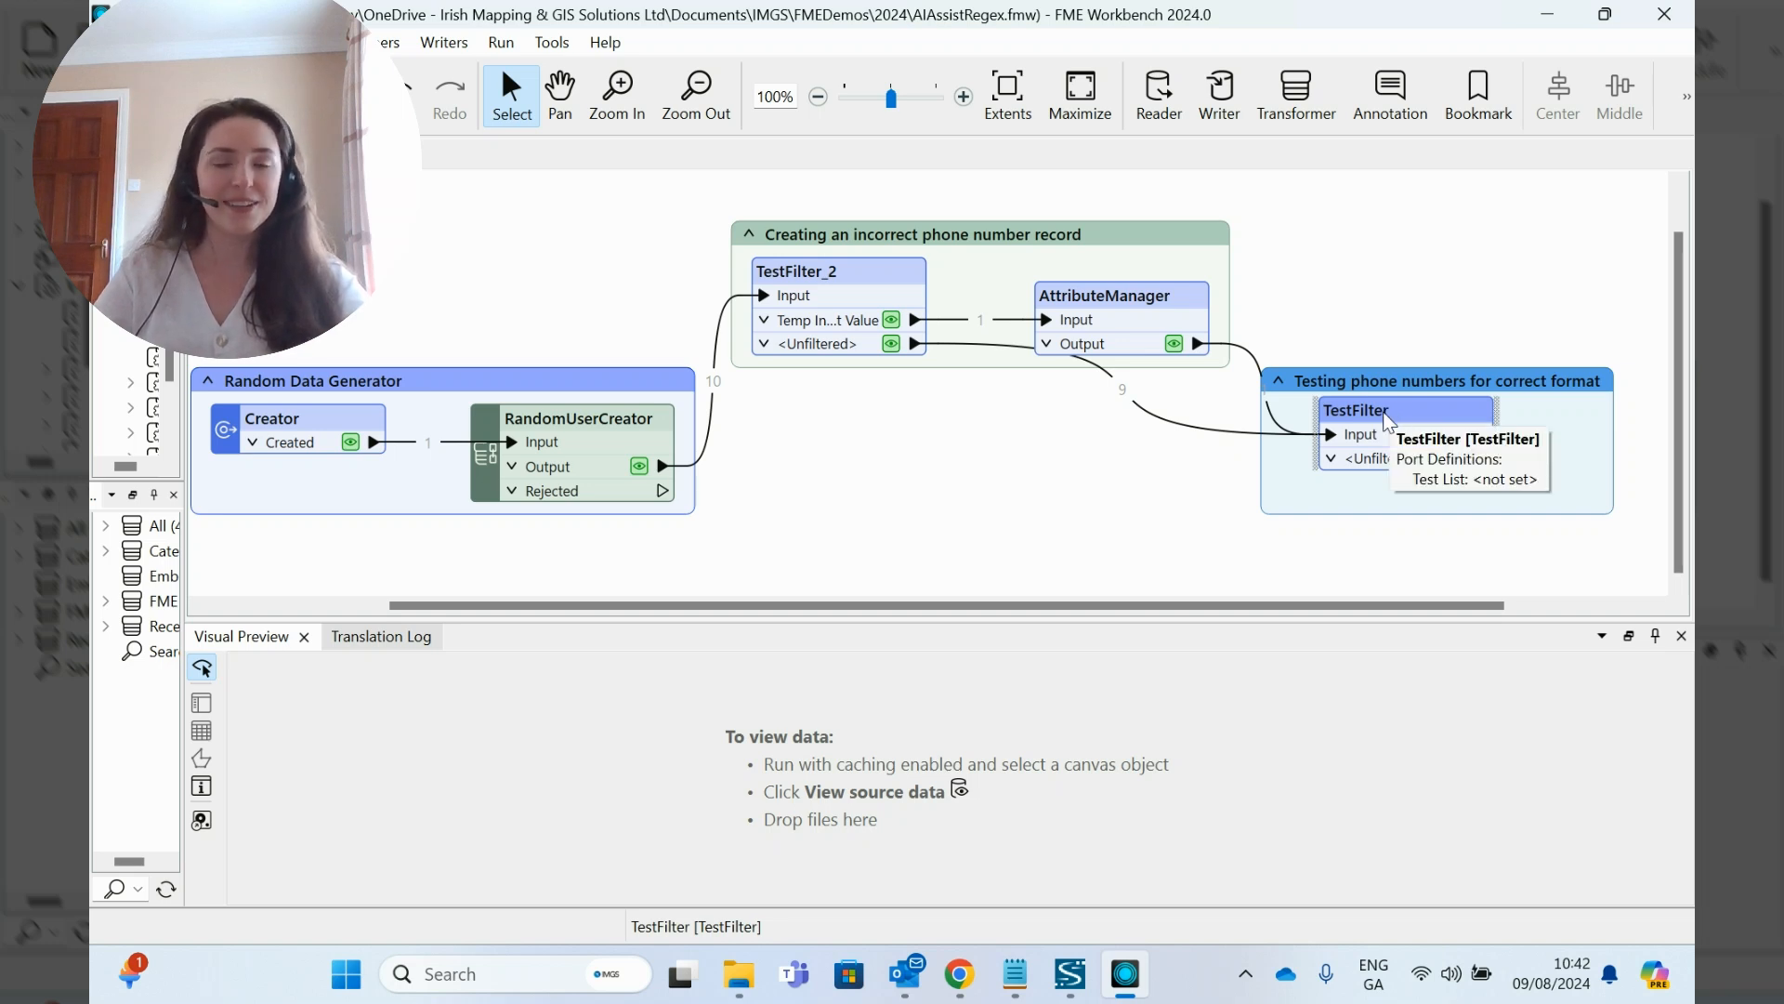
pyautogui.doubleClick(1387, 416)
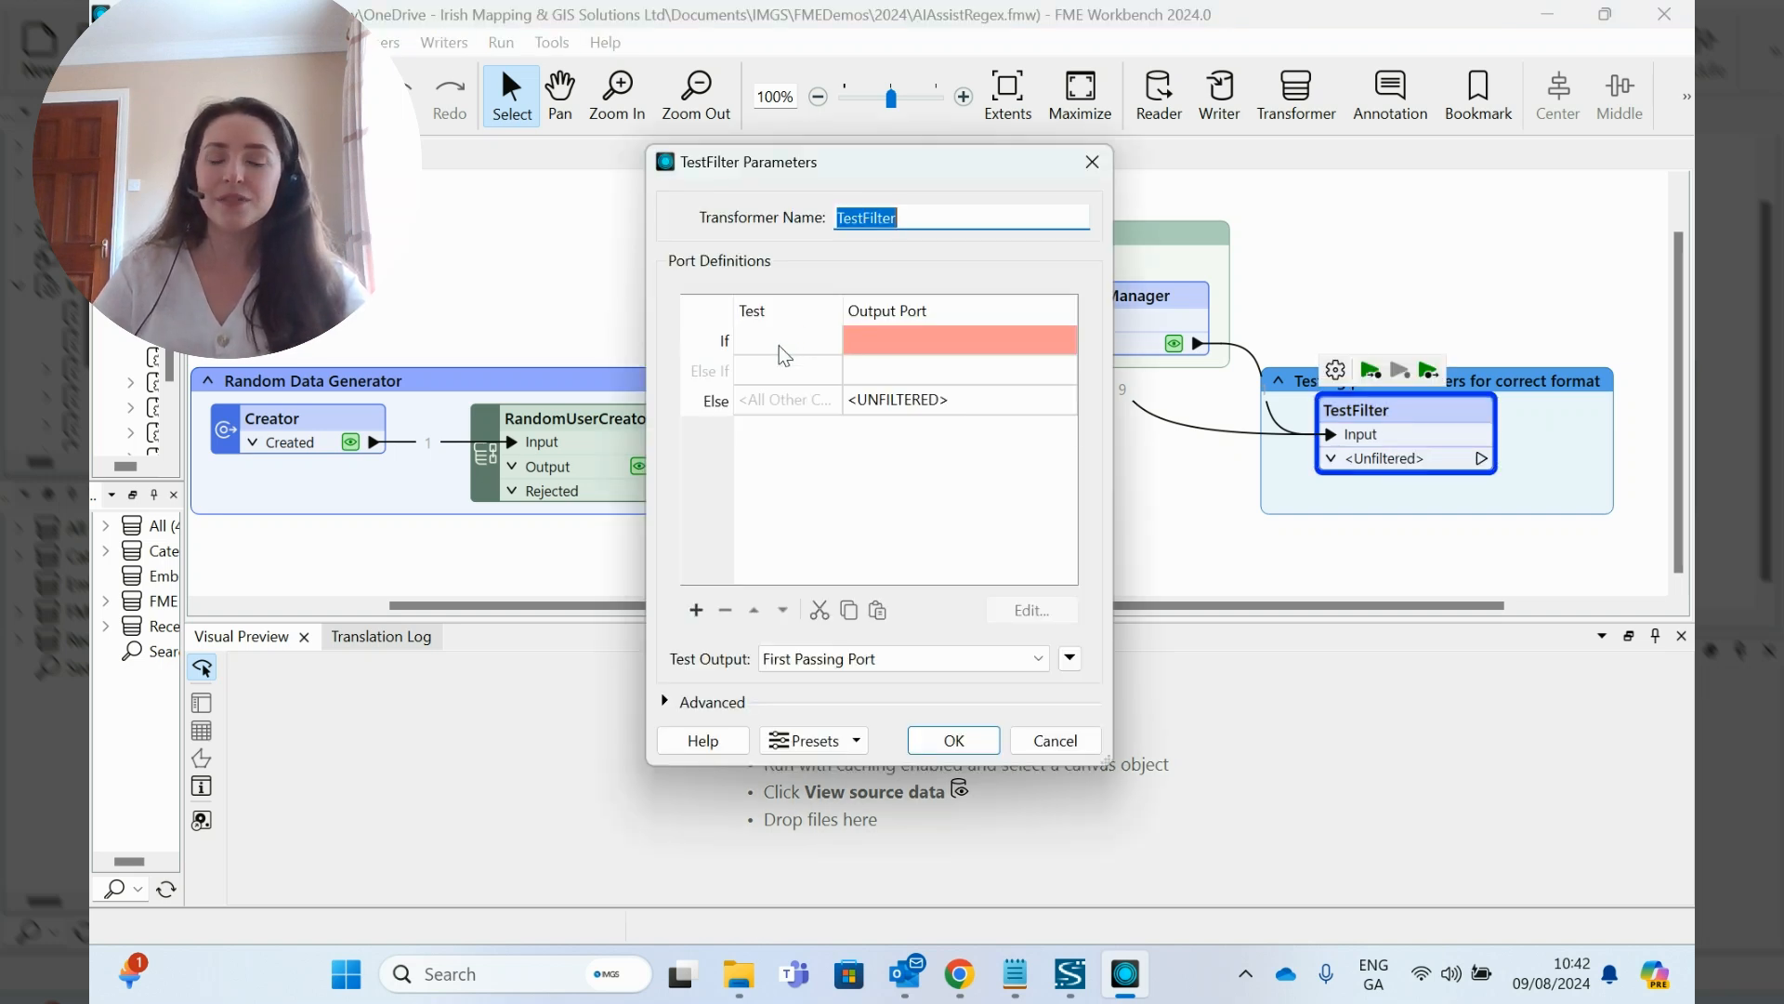
pyautogui.doubleClick(783, 354)
pyautogui.click(856, 223)
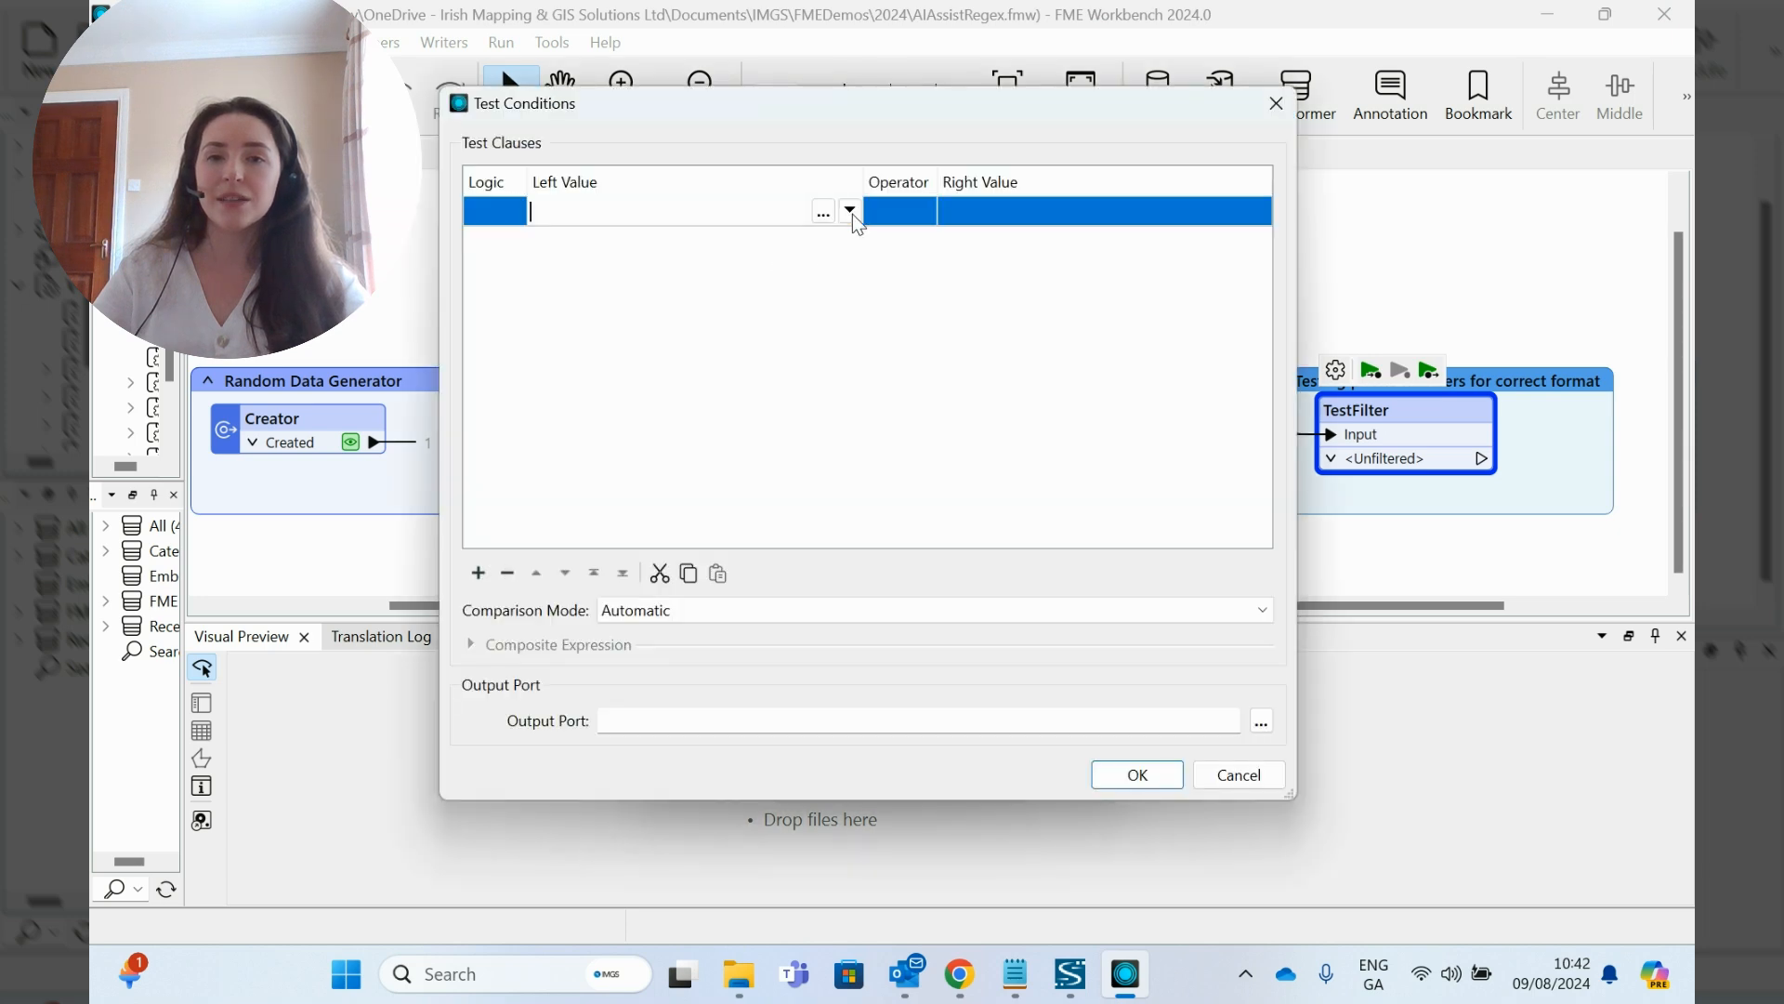
pyautogui.click(849, 211)
pyautogui.moveTo(949, 246)
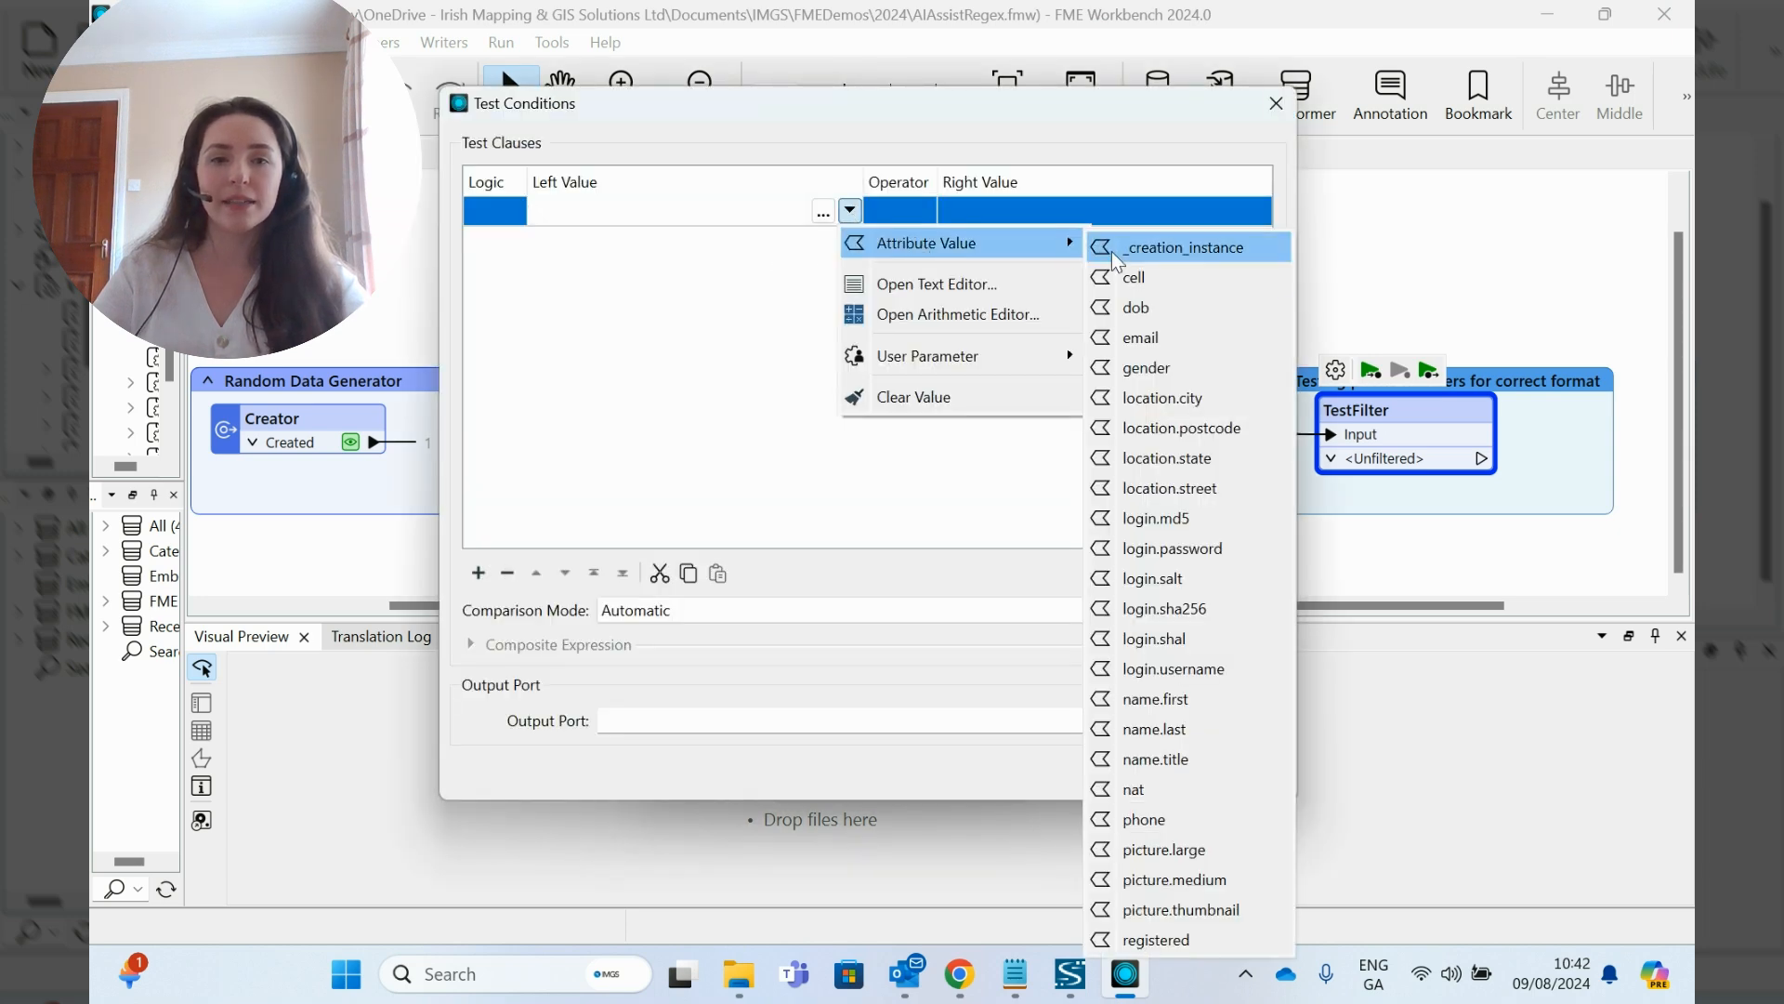
pyautogui.click(1159, 819)
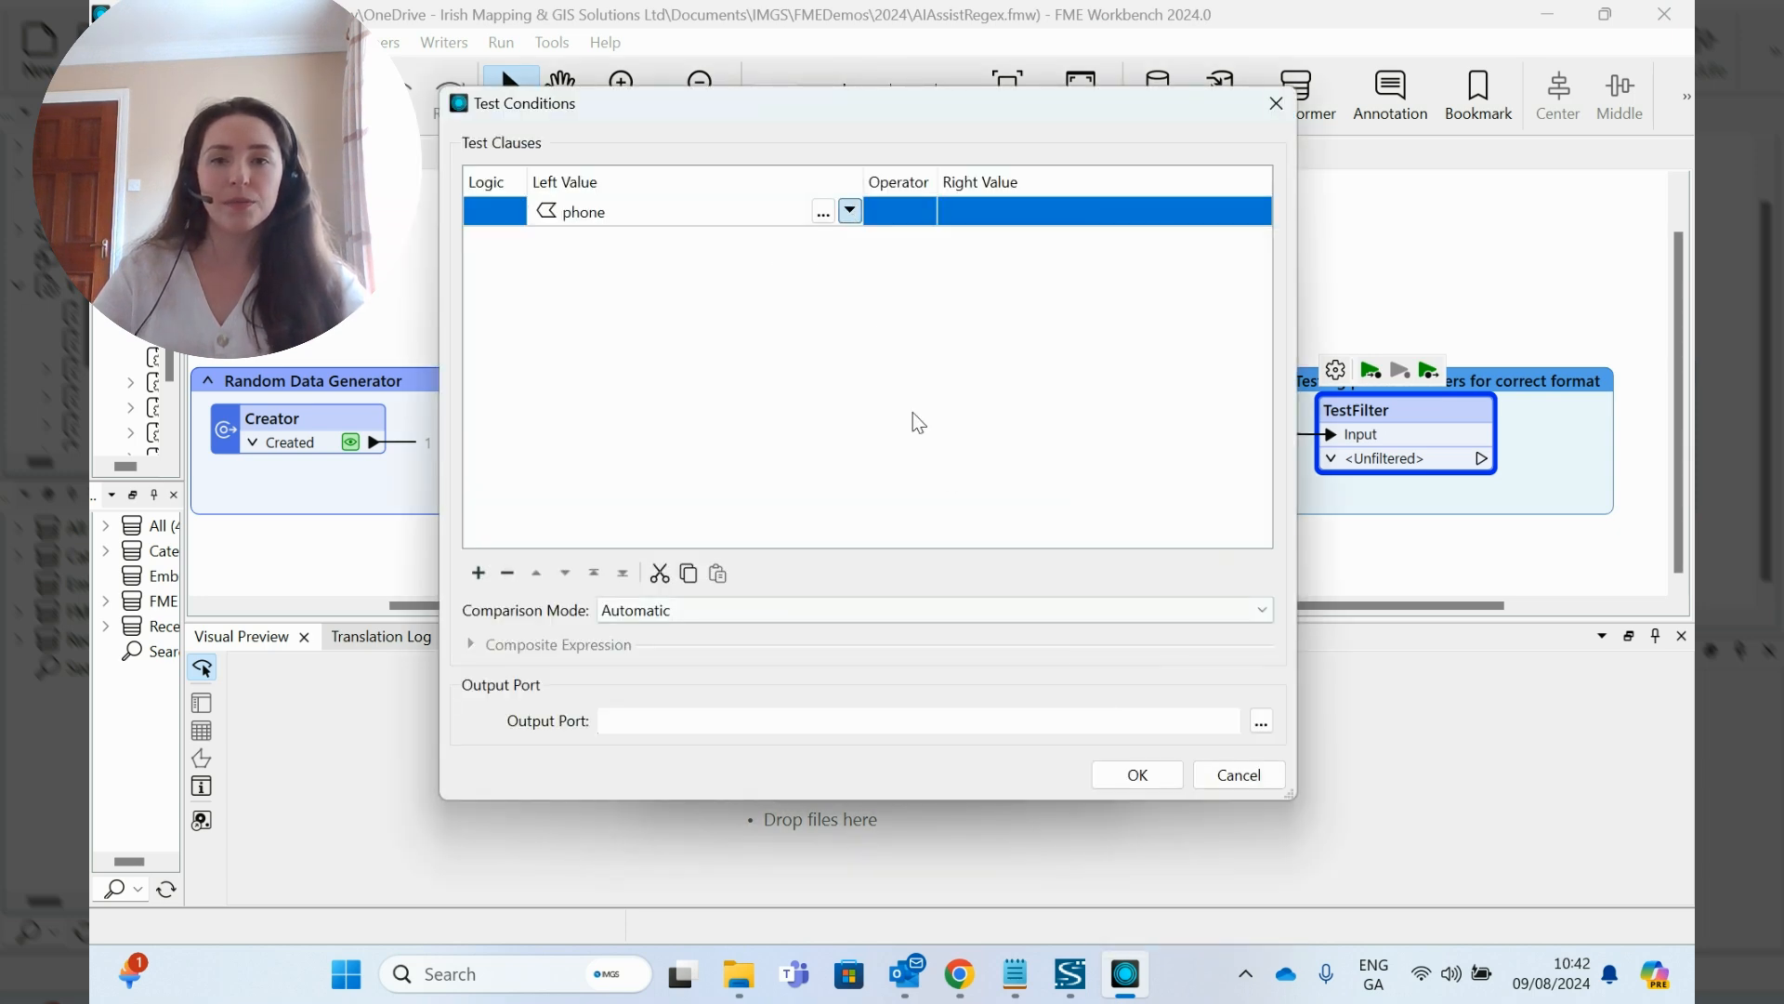
pyautogui.click(894, 212)
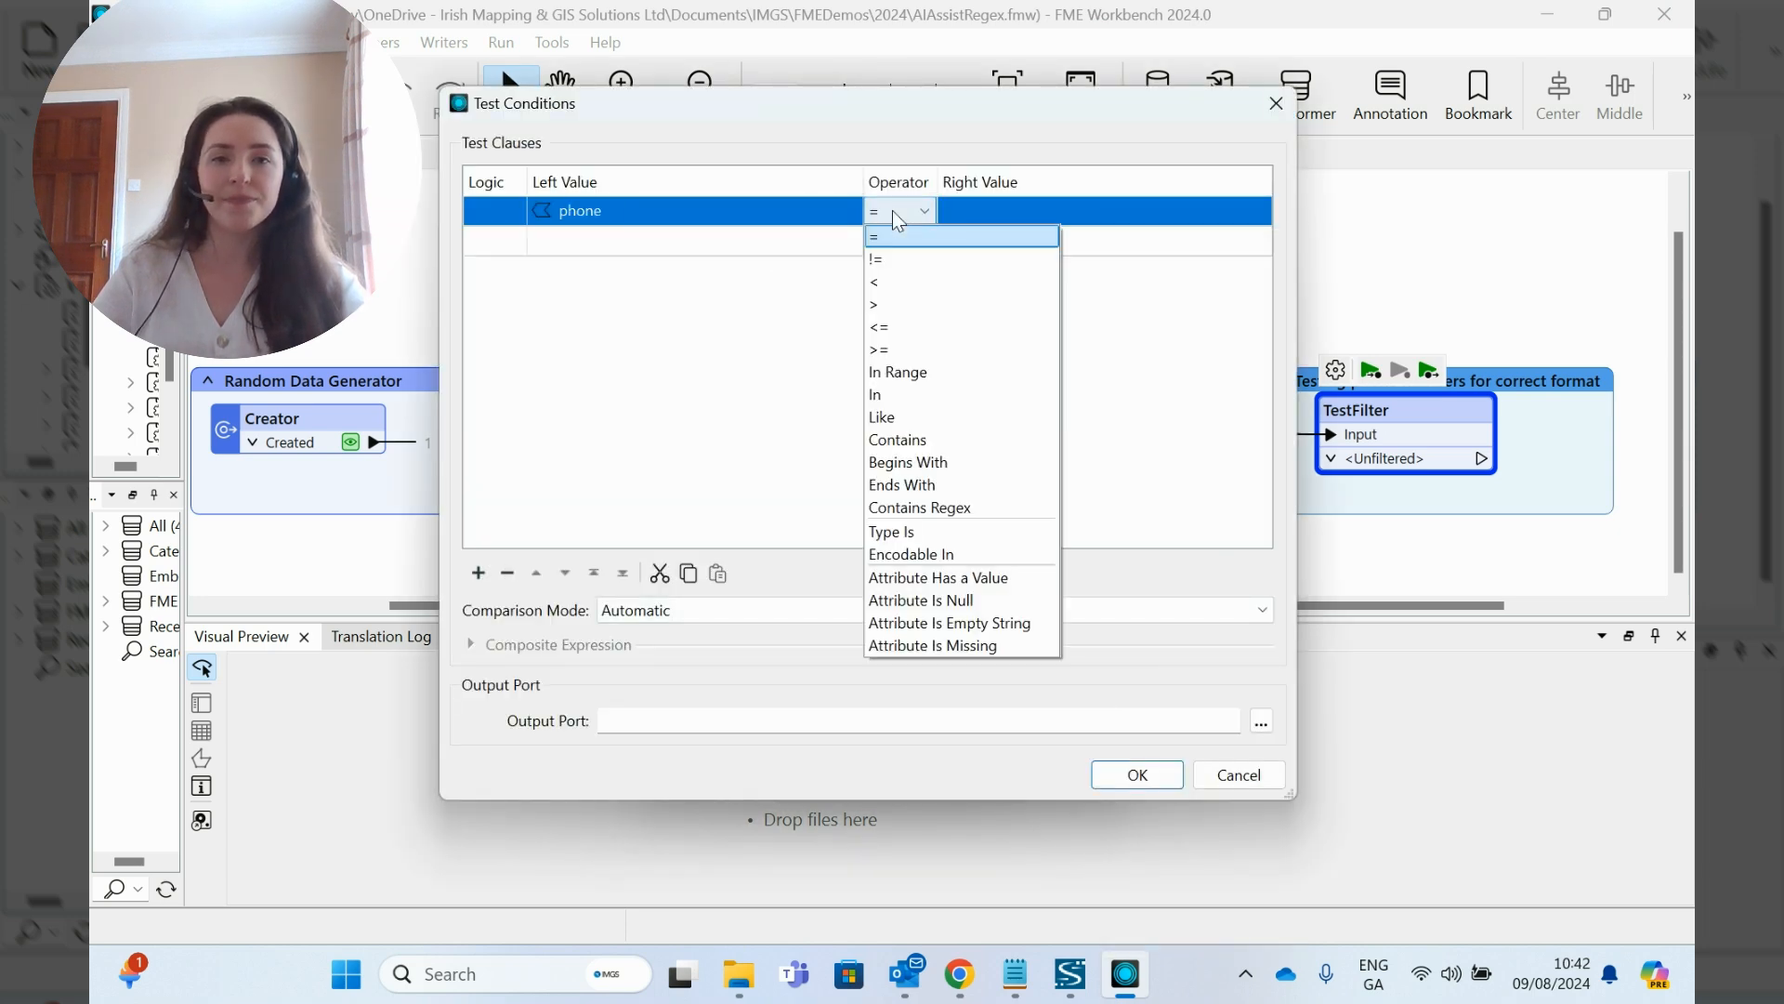
pyautogui.click(949, 509)
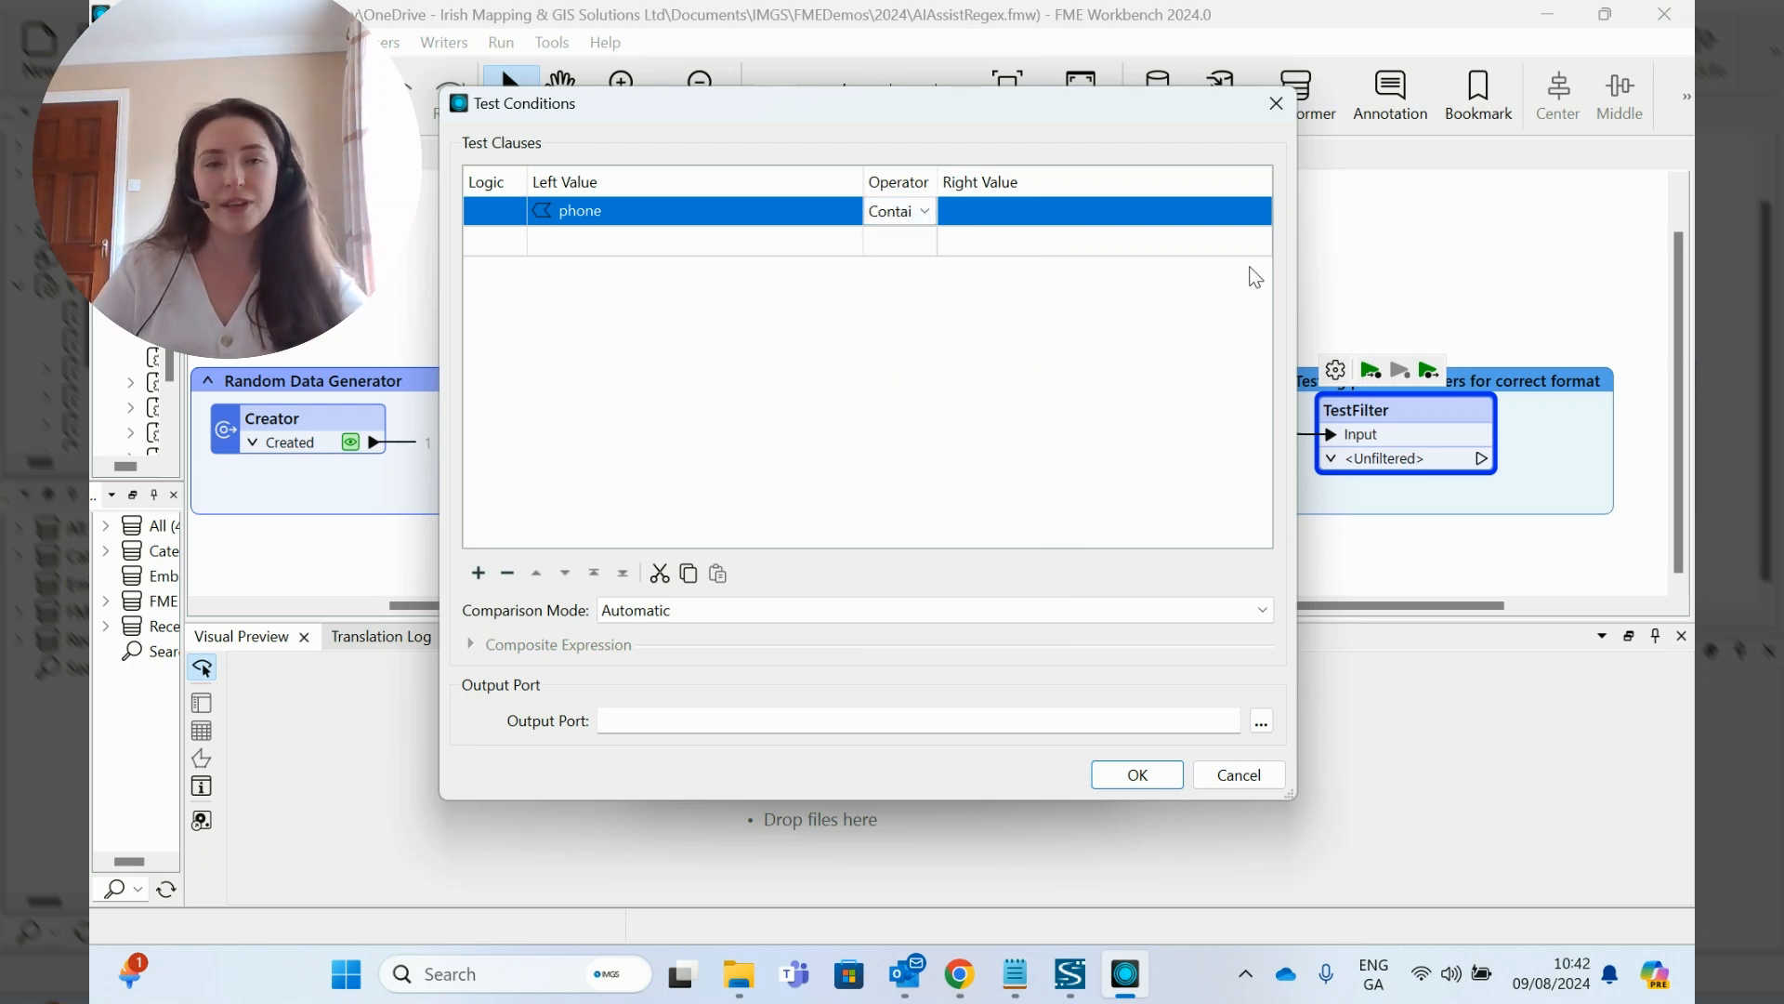
# - Open the Regular Expression Editor for the clause's right value and bring up its AI Assist
pyautogui.click(1208, 211)
pyautogui.click(1259, 211)
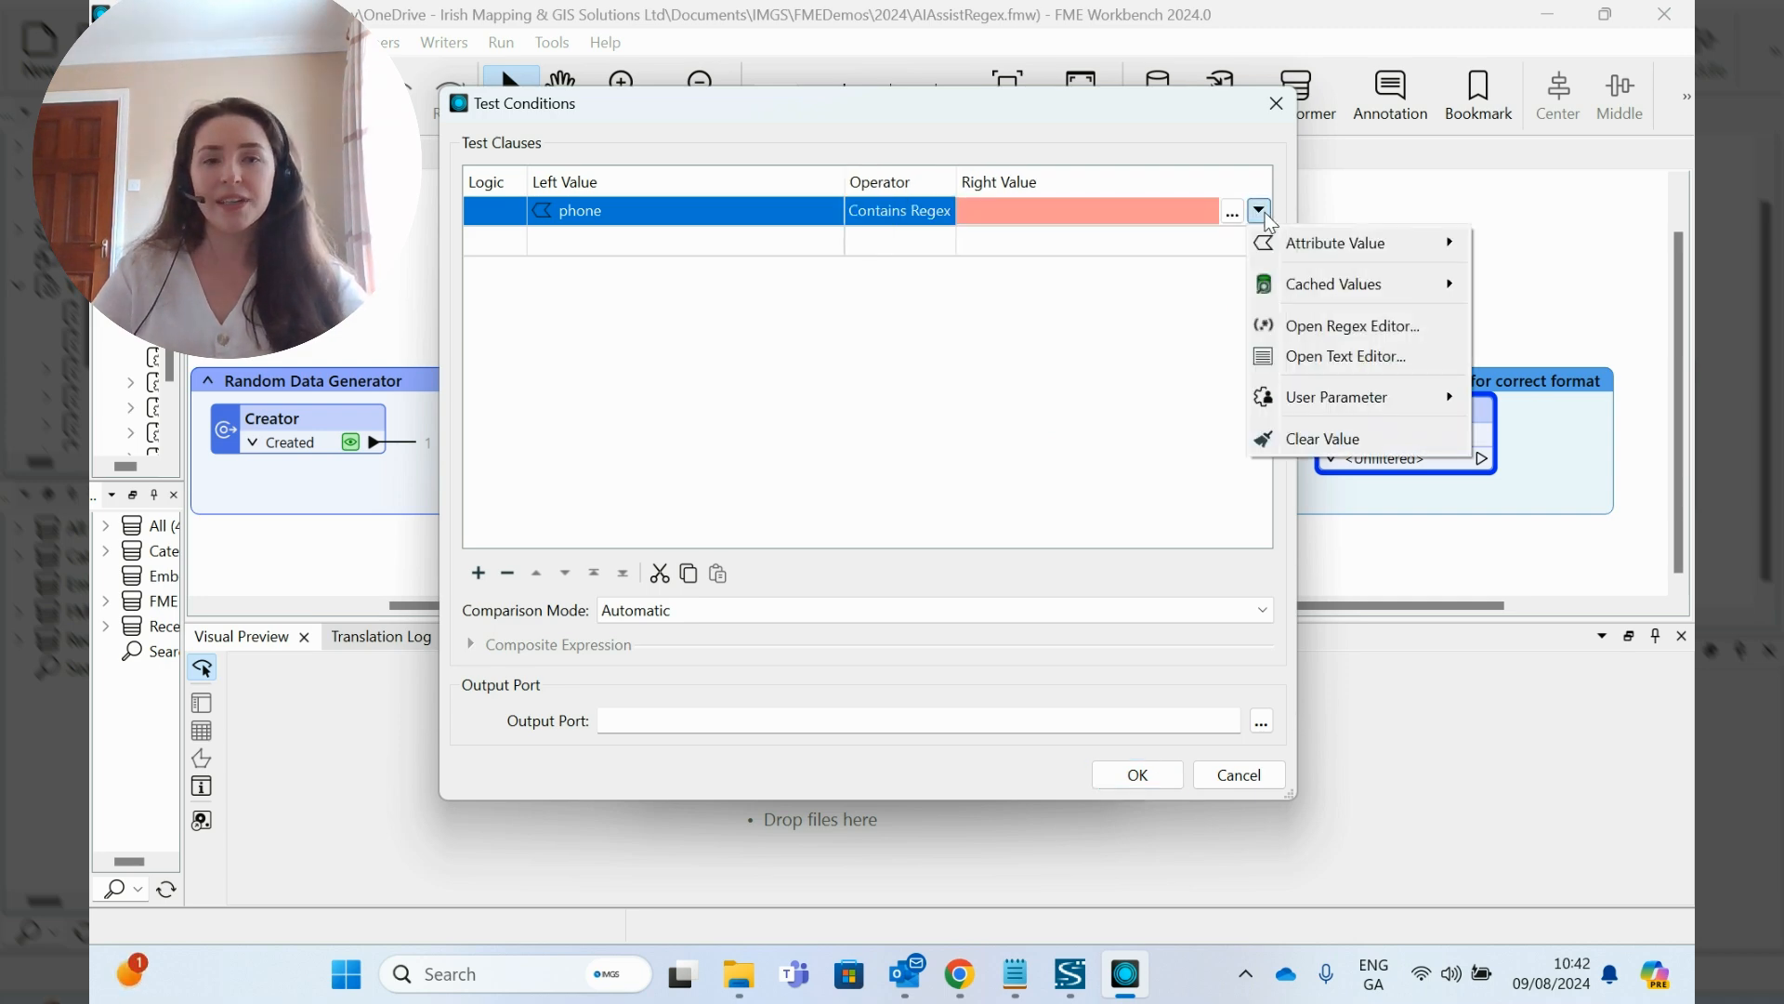
pyautogui.click(1423, 327)
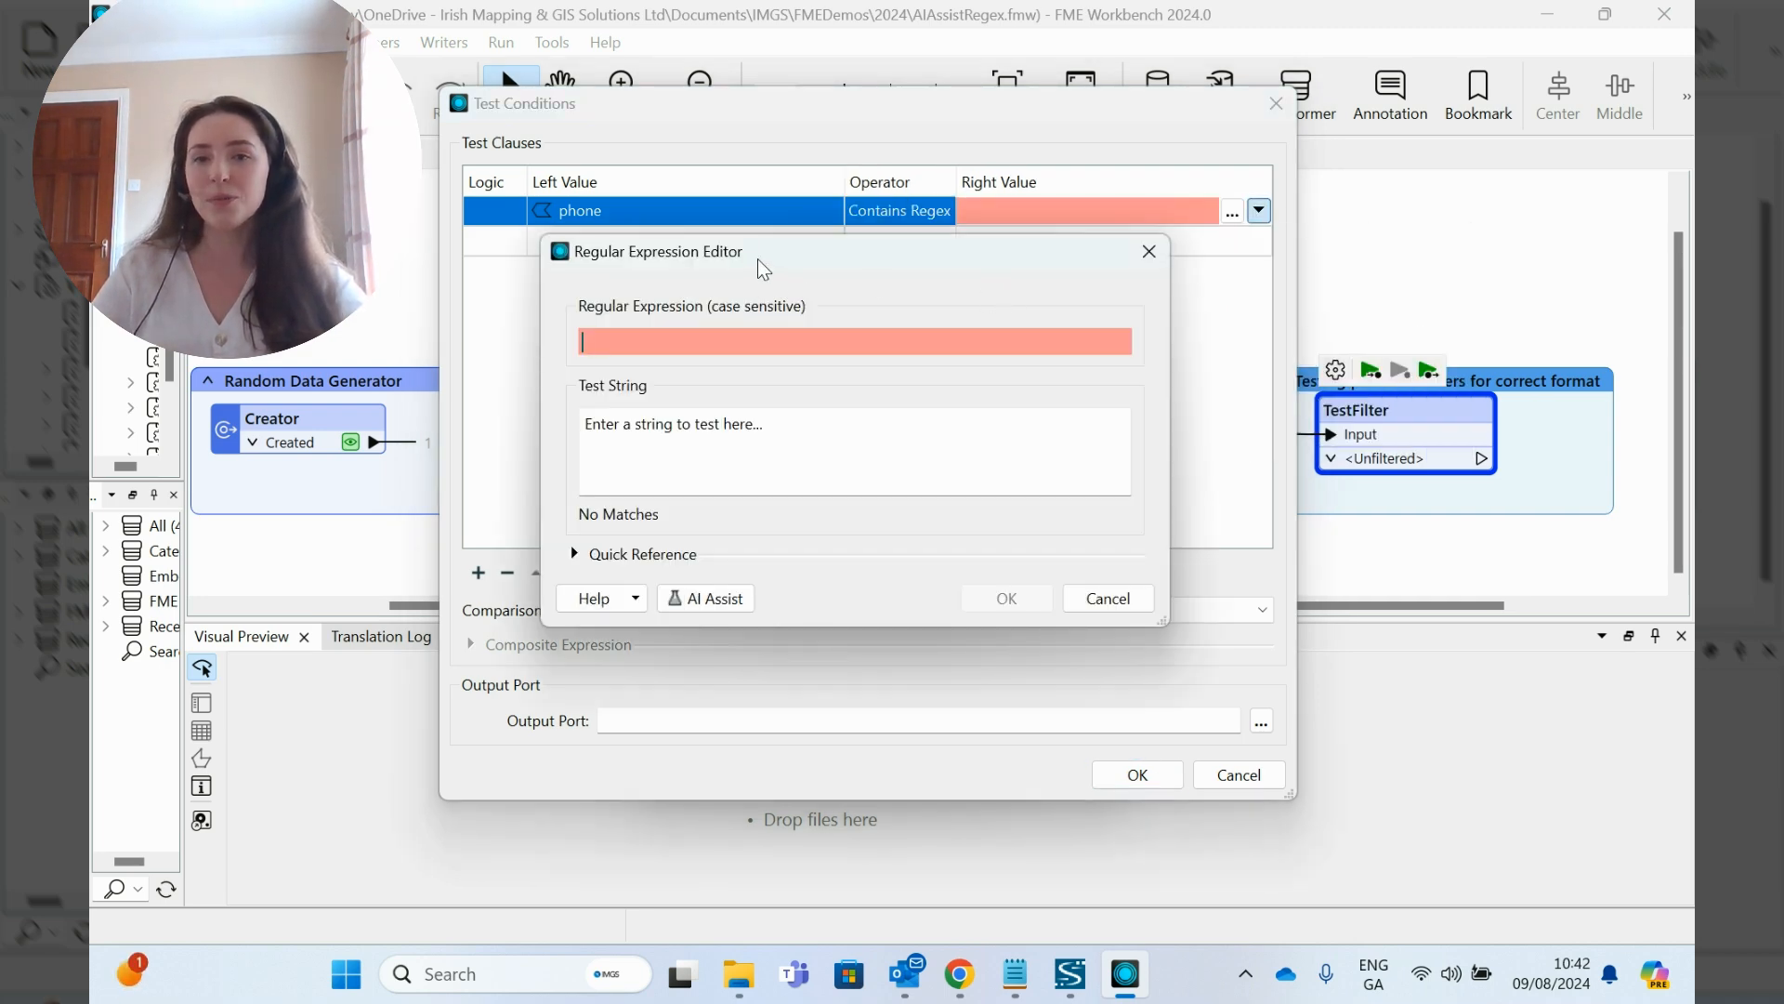
pyautogui.moveTo(725, 203); pyautogui.dragTo(716, 156)
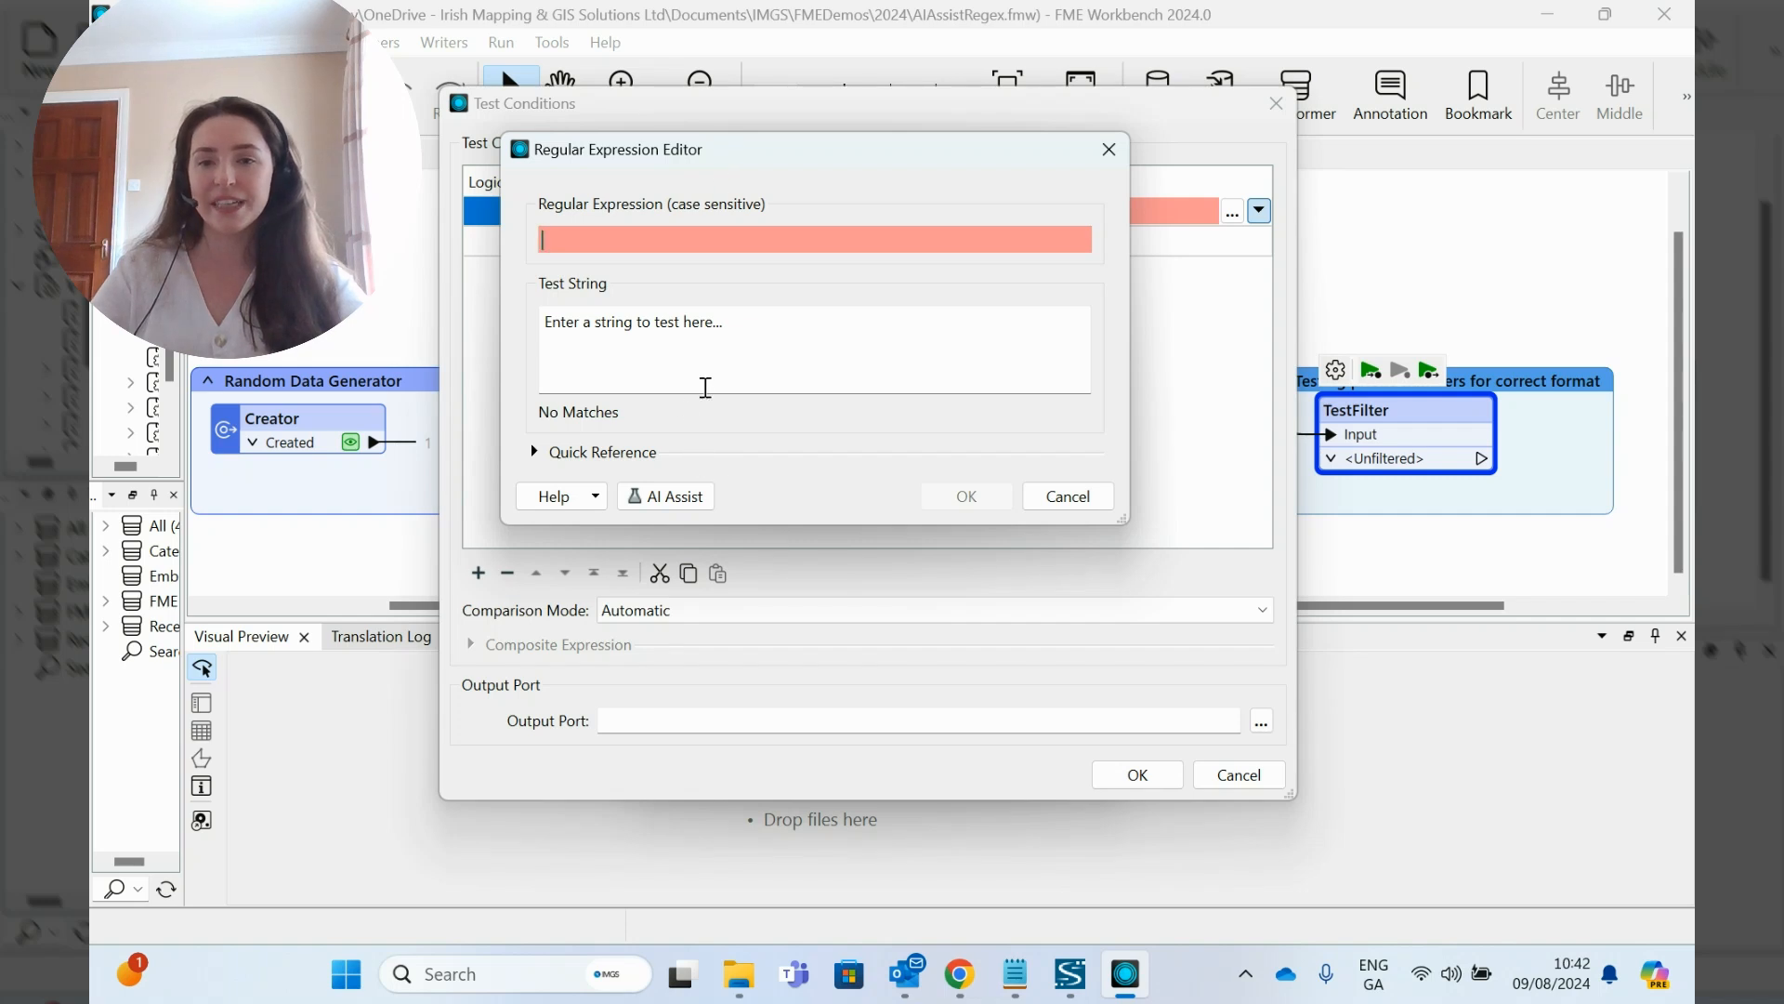
pyautogui.click(665, 496)
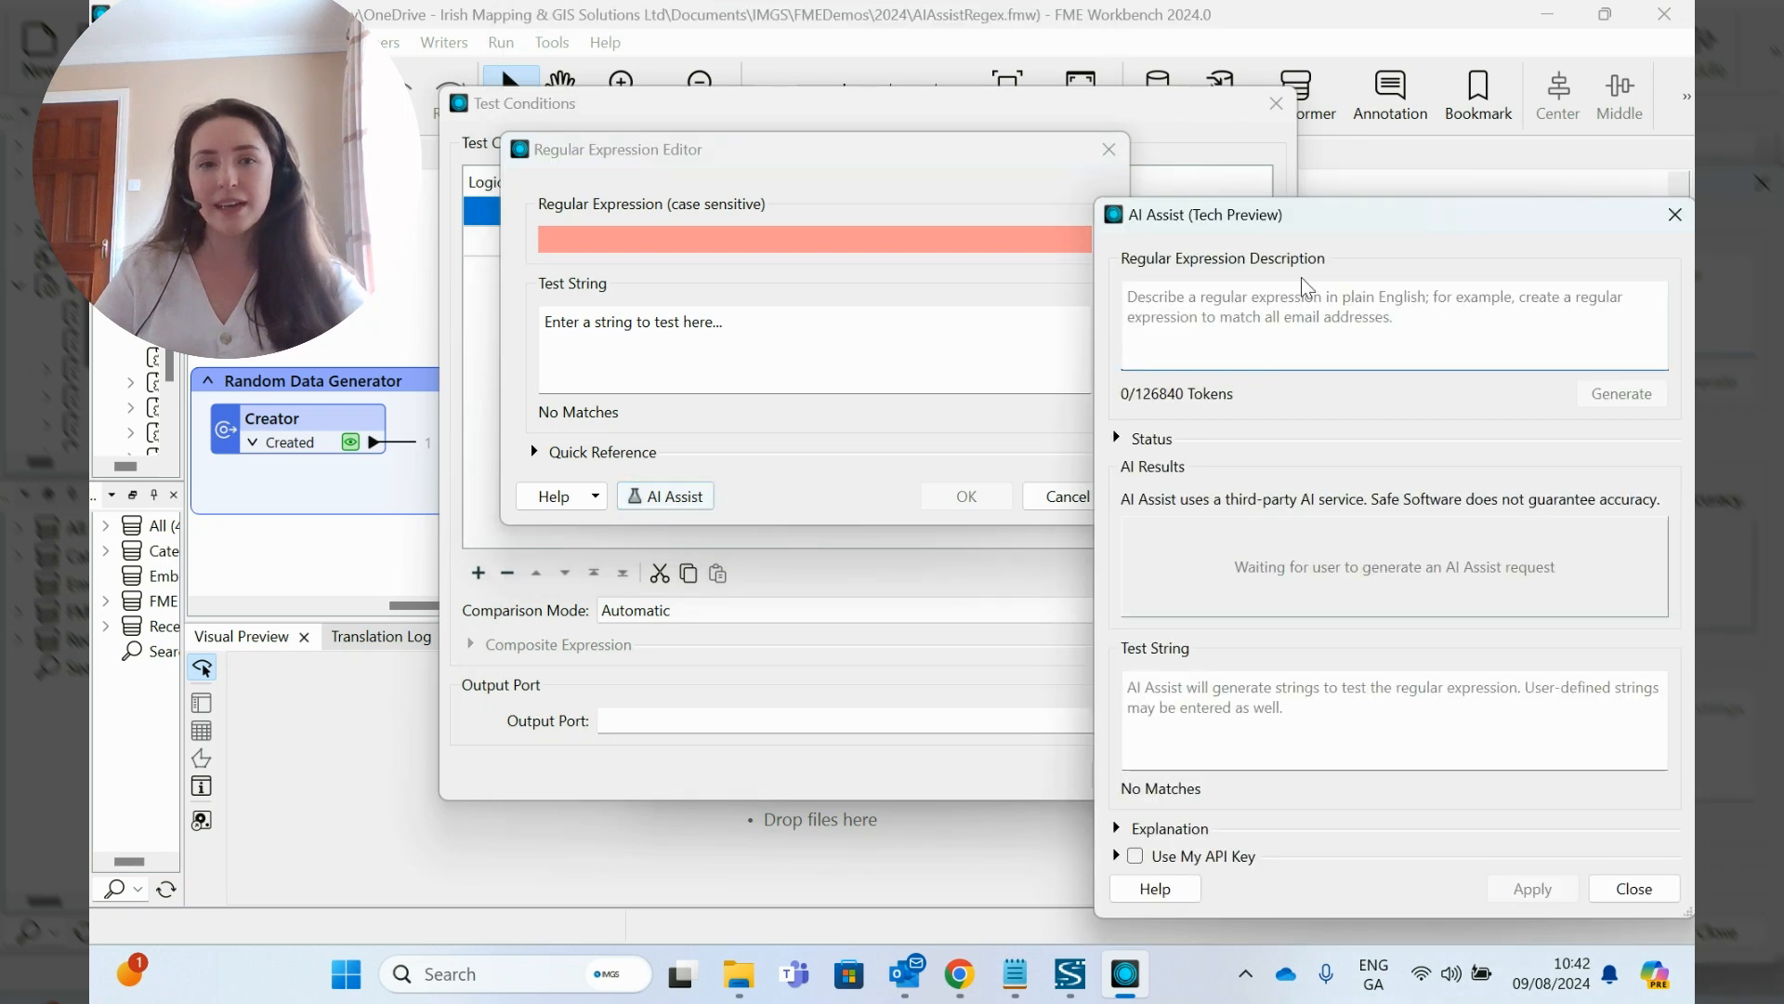
pyautogui.moveTo(1313, 224); pyautogui.dragTo(988, 77)
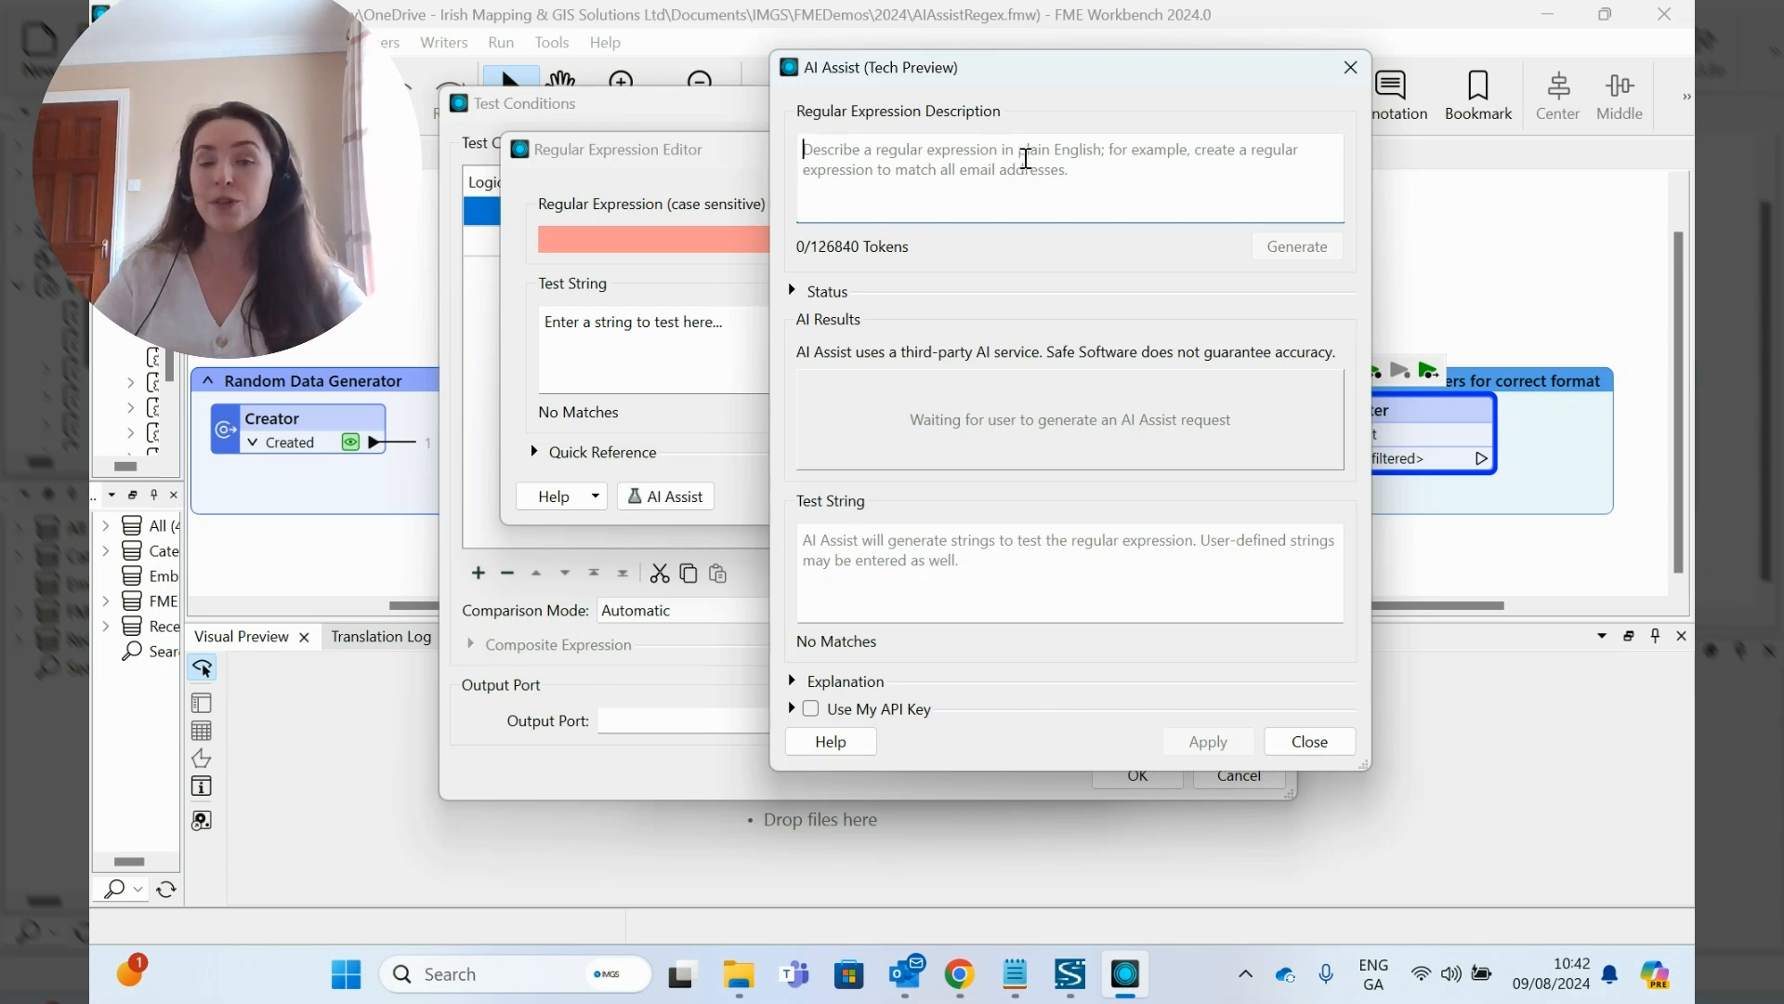
# - Generate a regular expression from the description "Is string in the format XXX-XXX-XXXX", agreeing to send data to the third-party AI service
pyautogui.click(1014, 973)
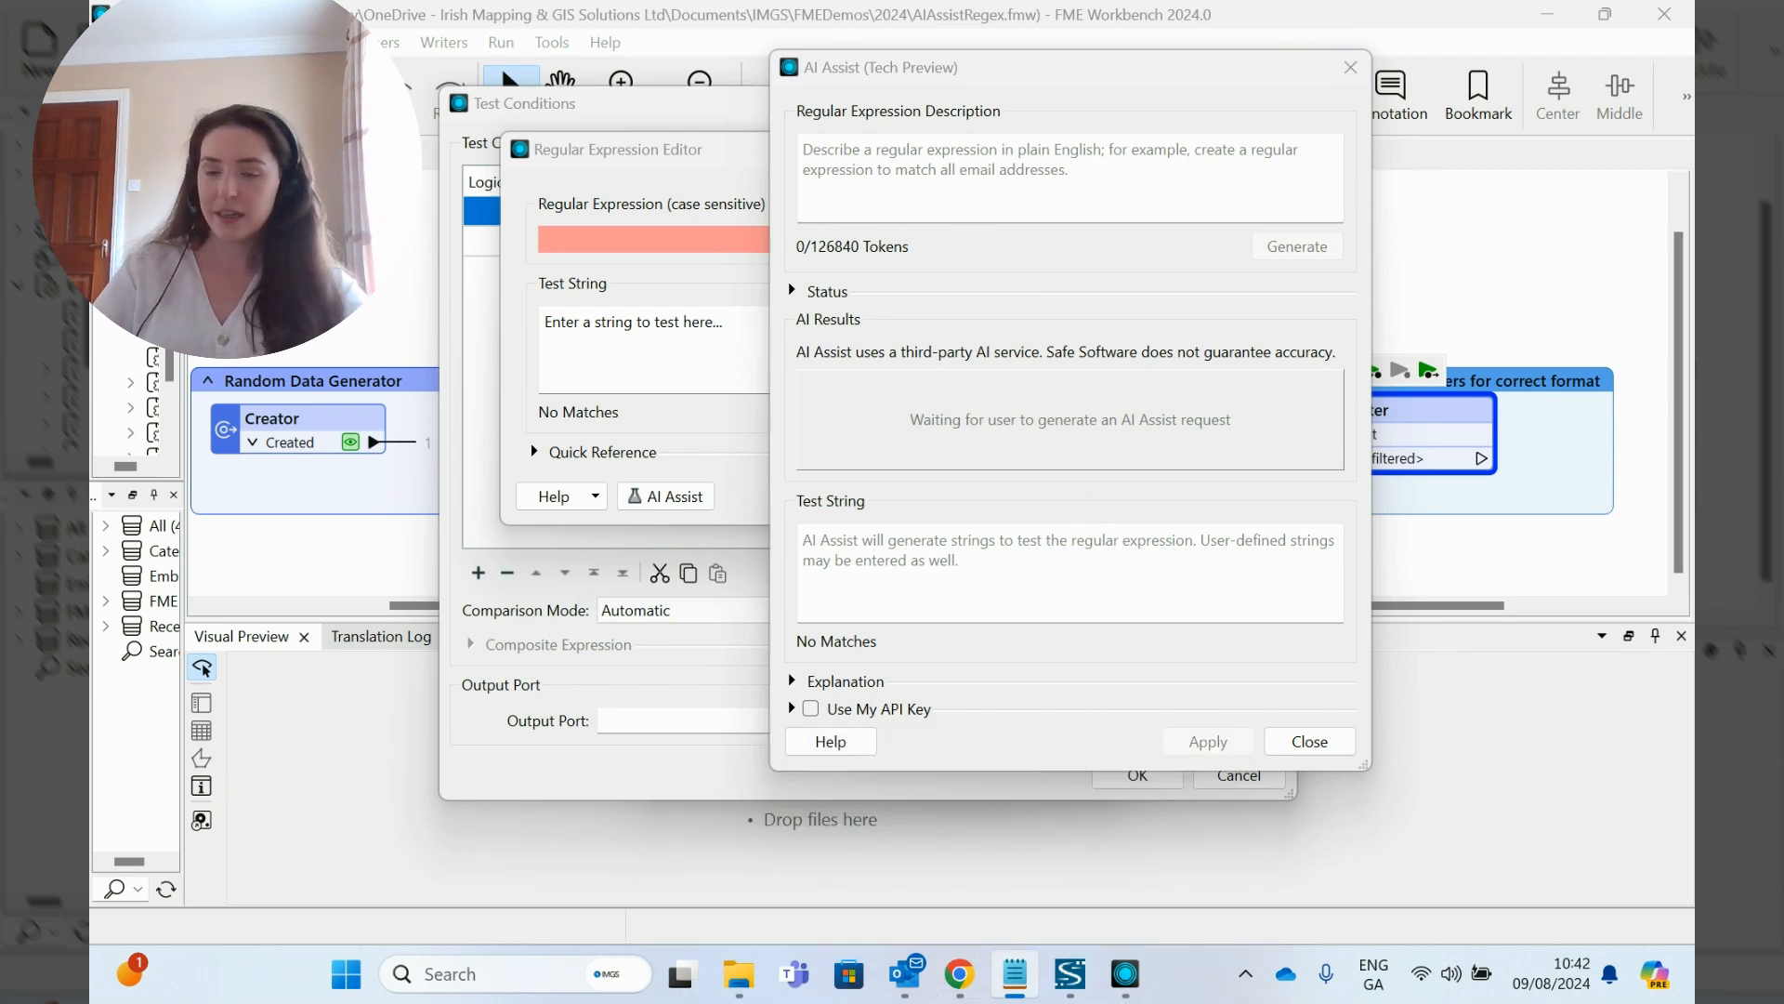
pyautogui.click(956, 152)
pyautogui.hotkey('ctrl', 'v')
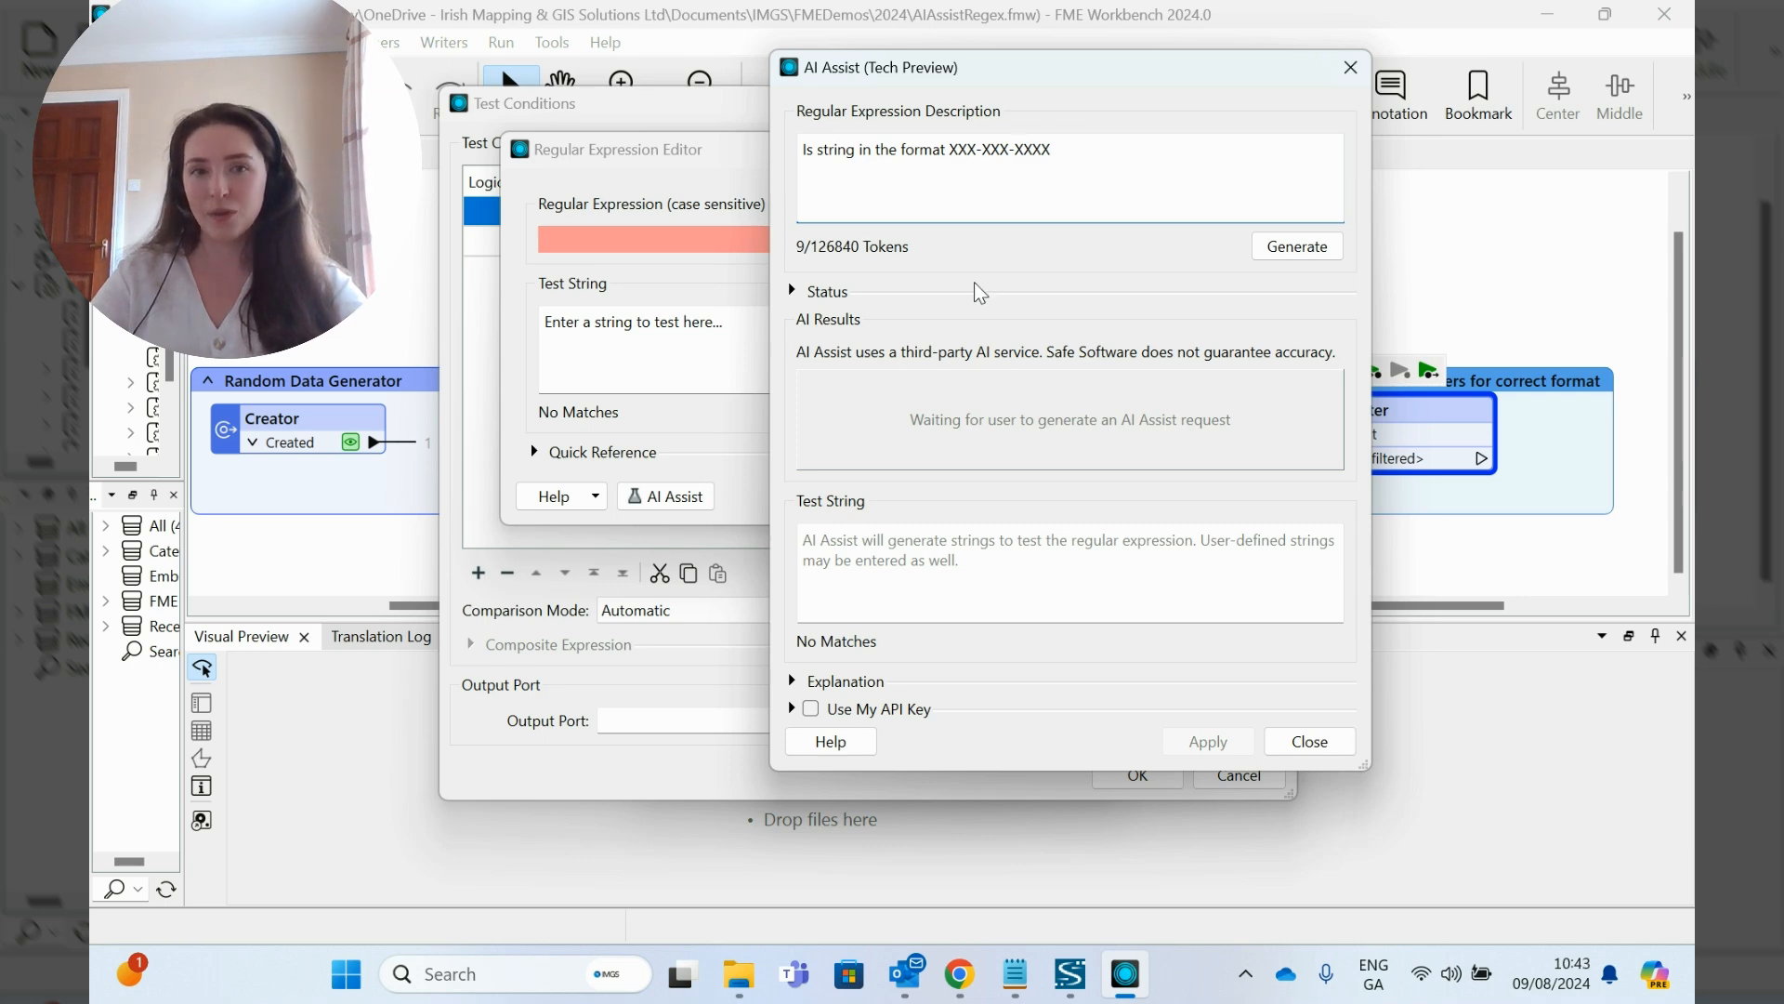
pyautogui.click(1298, 246)
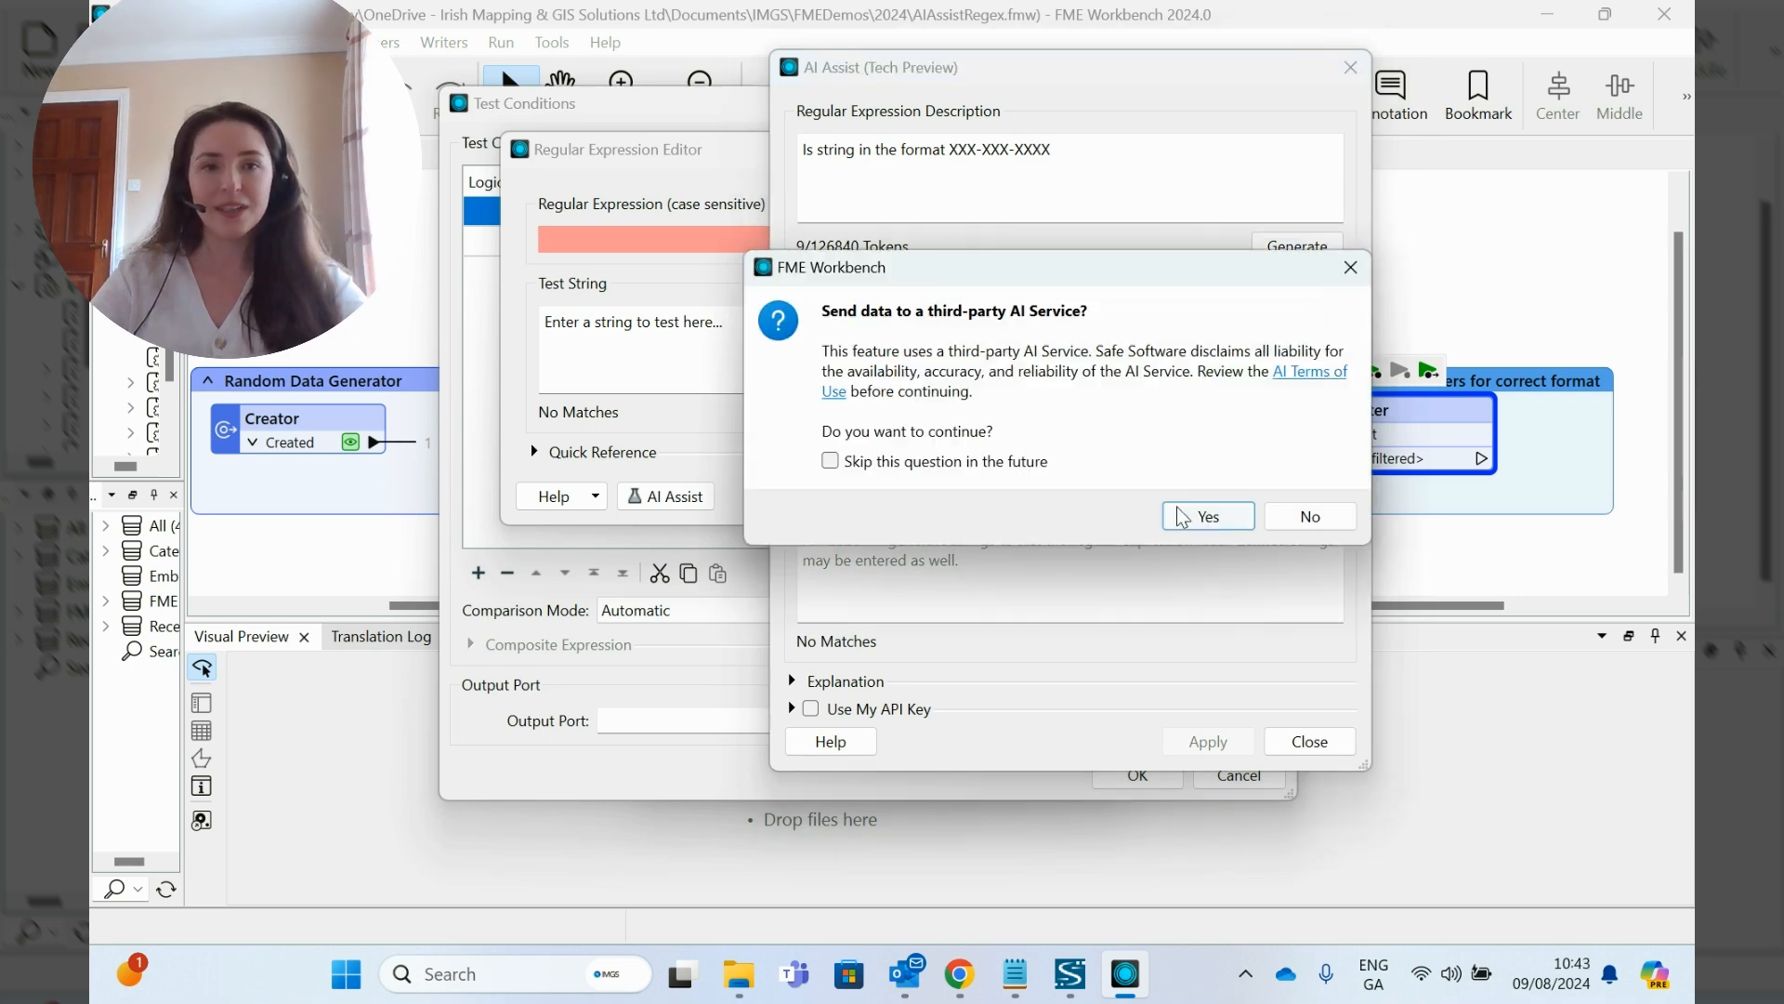
pyautogui.click(1204, 516)
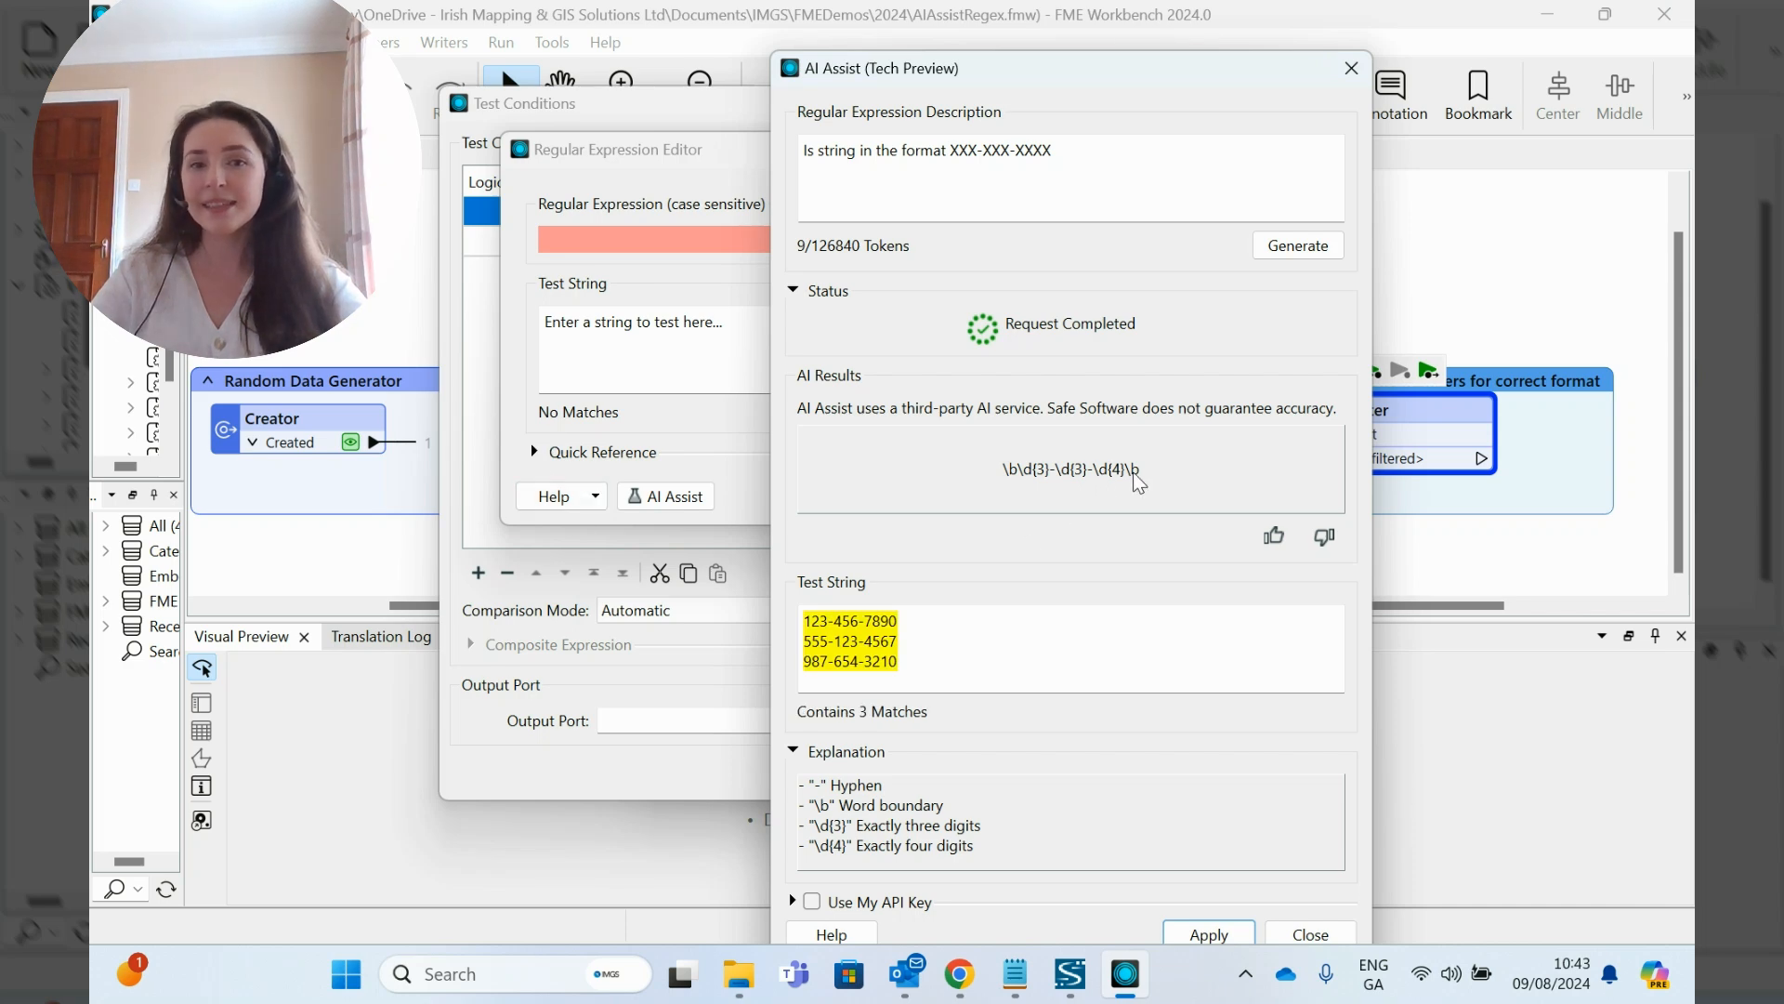
# - Apply the generated expression \b\d{3}-\d{3}-\d{4}\b as the right value of the phone test clause
pyautogui.moveTo(1046, 84); pyautogui.dragTo(1102, 47)
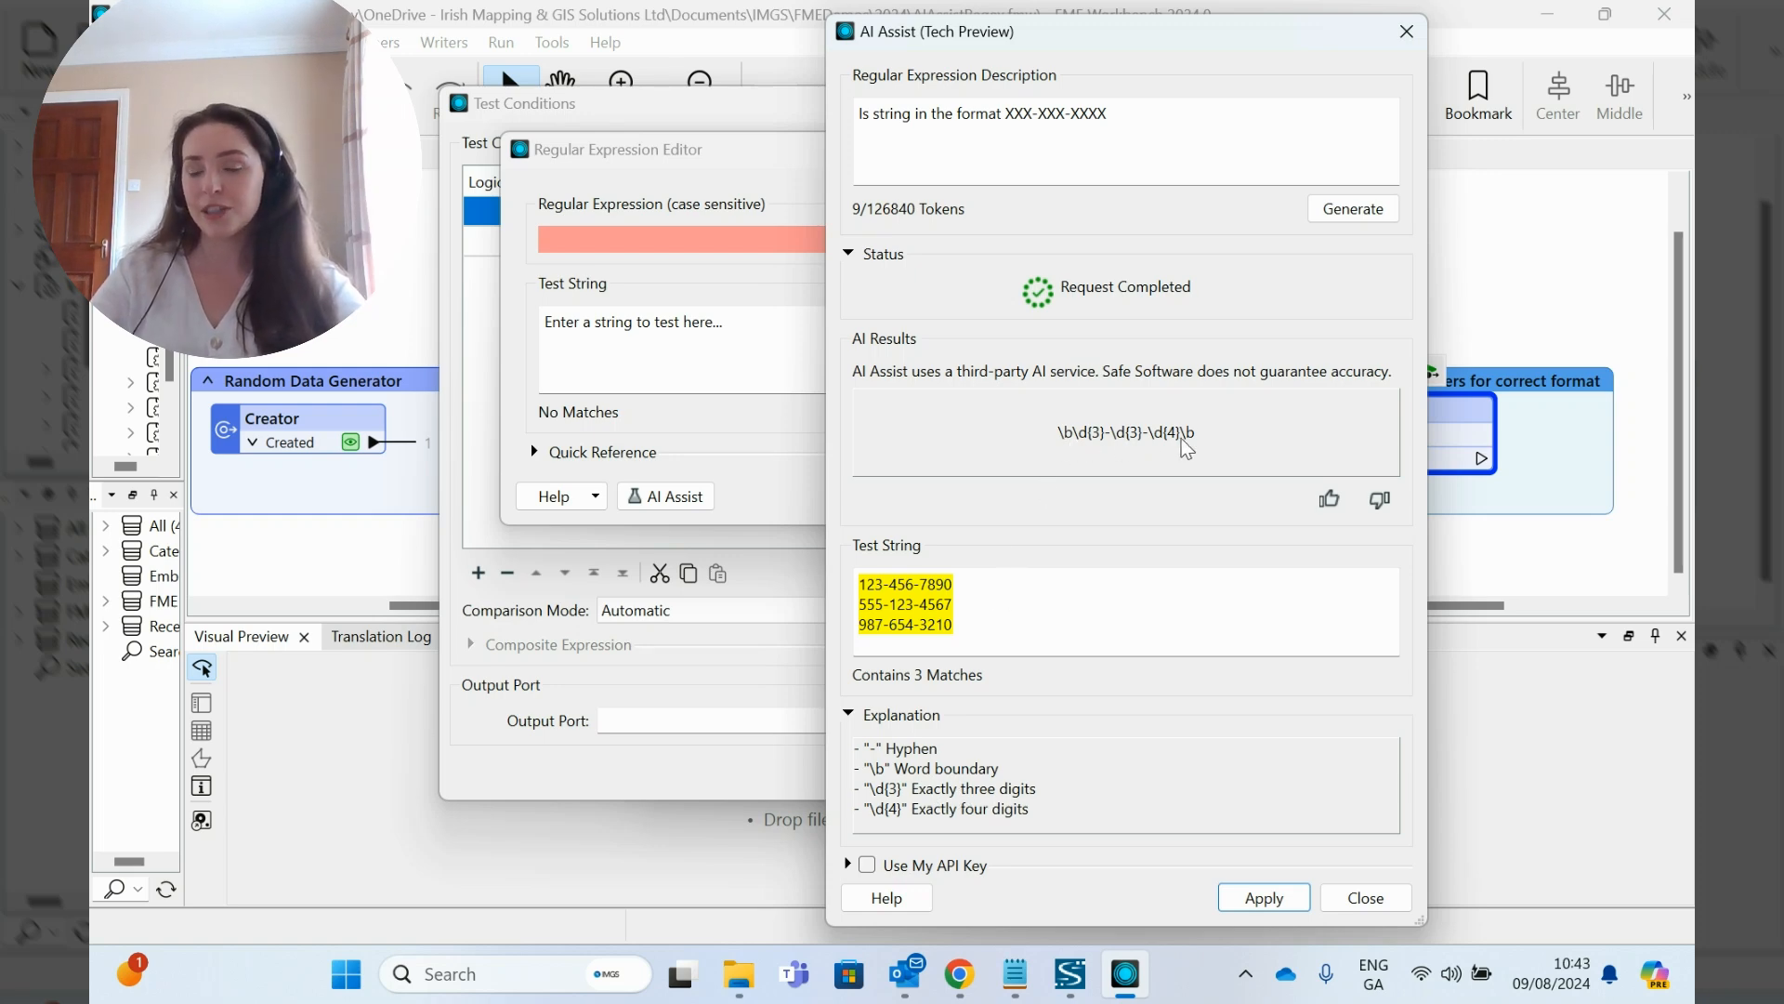
pyautogui.click(1256, 897)
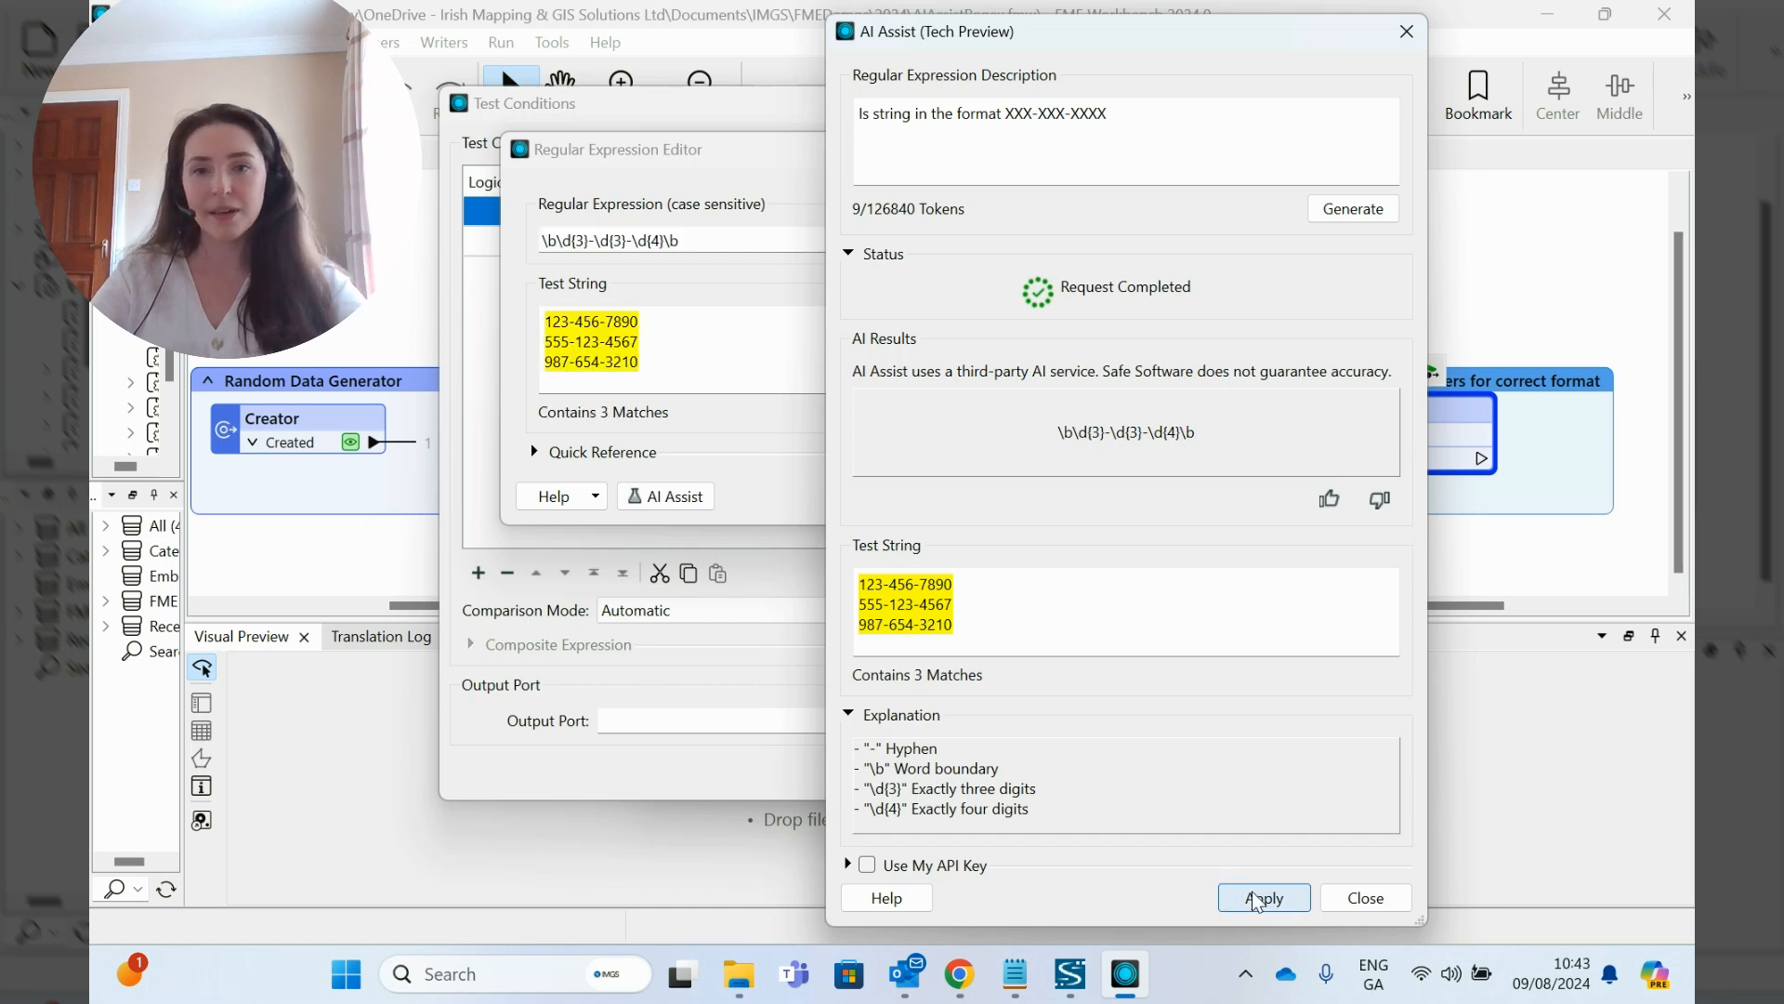
pyautogui.click(1382, 906)
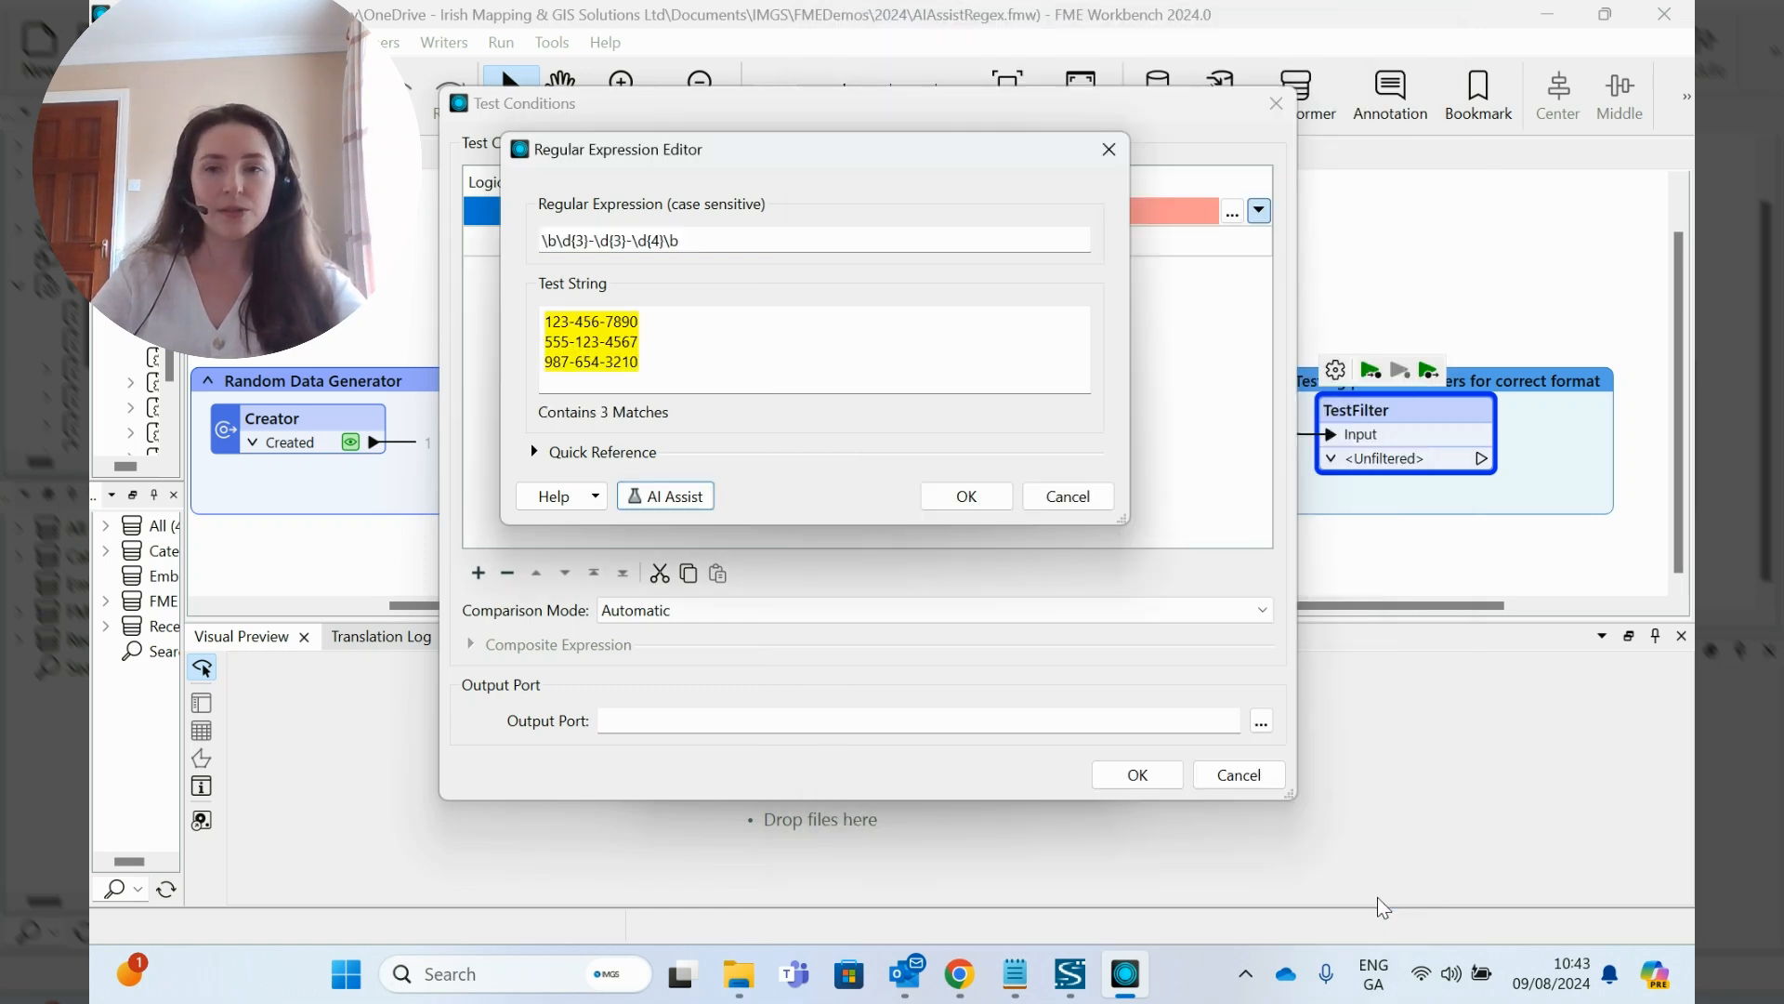
pyautogui.click(962, 497)
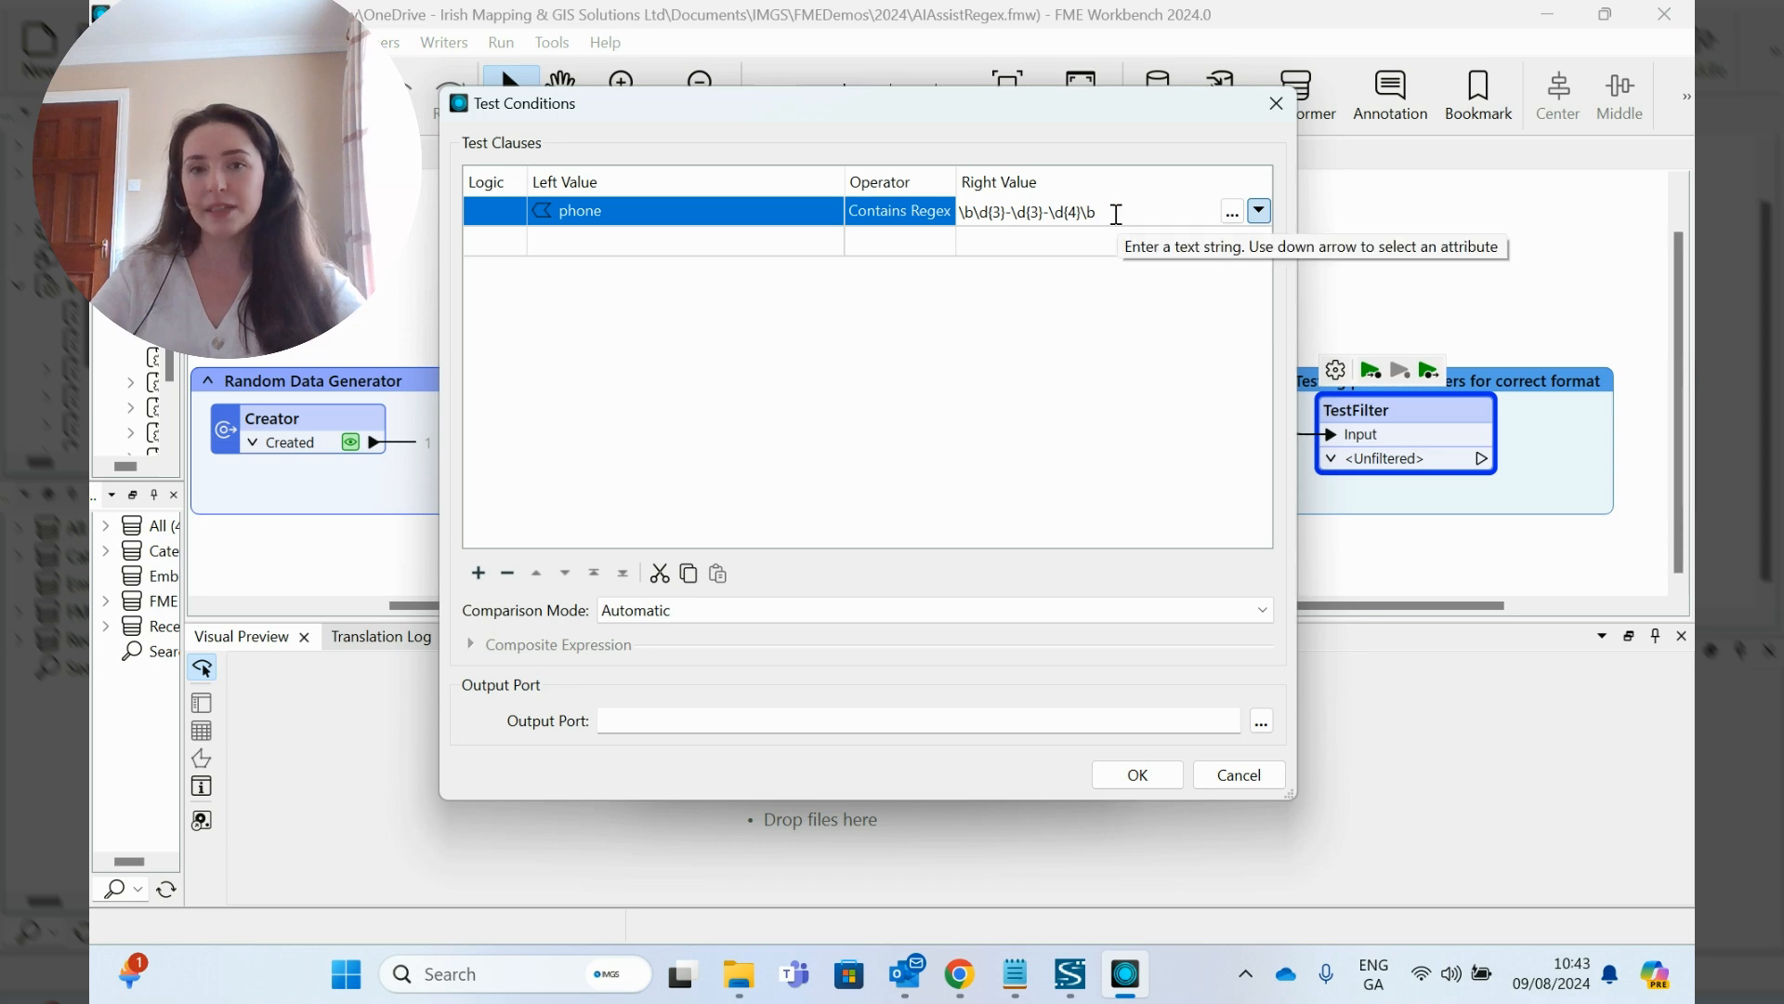
# - Name the TestFilter's output ports Correct Format for the If test and Incorrect for the Else case, and accept the parameters
pyautogui.click(667, 719)
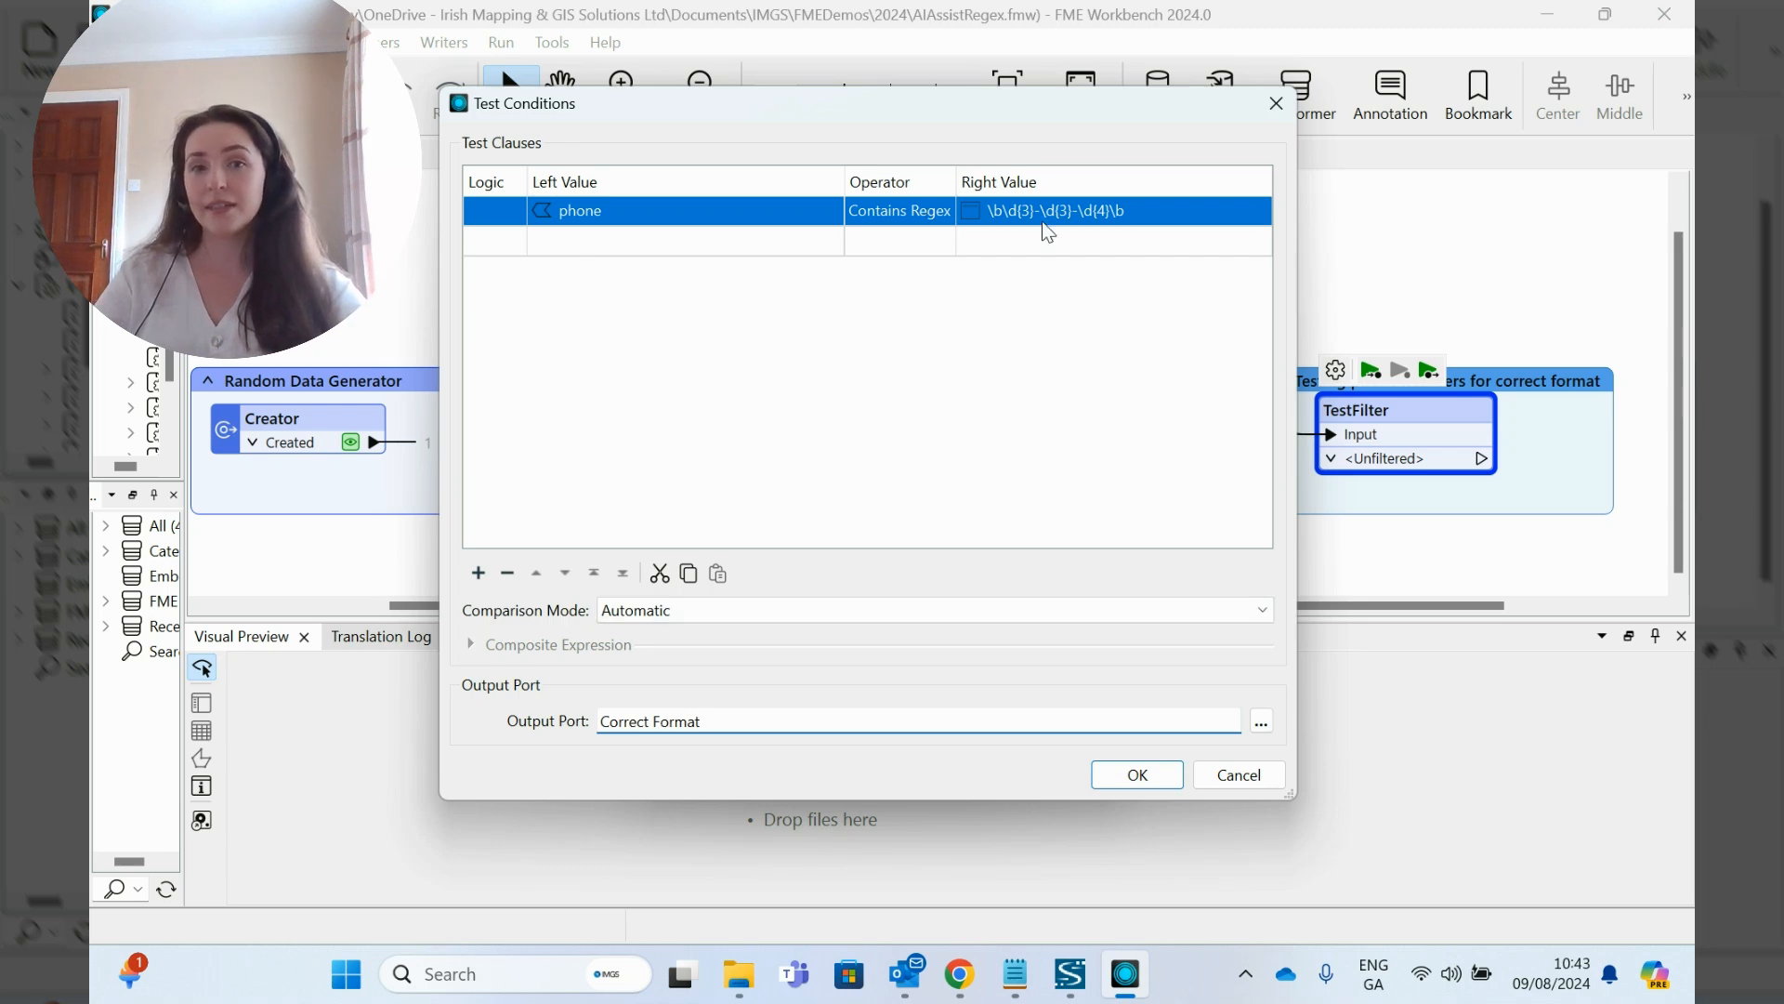
pyautogui.click(1135, 777)
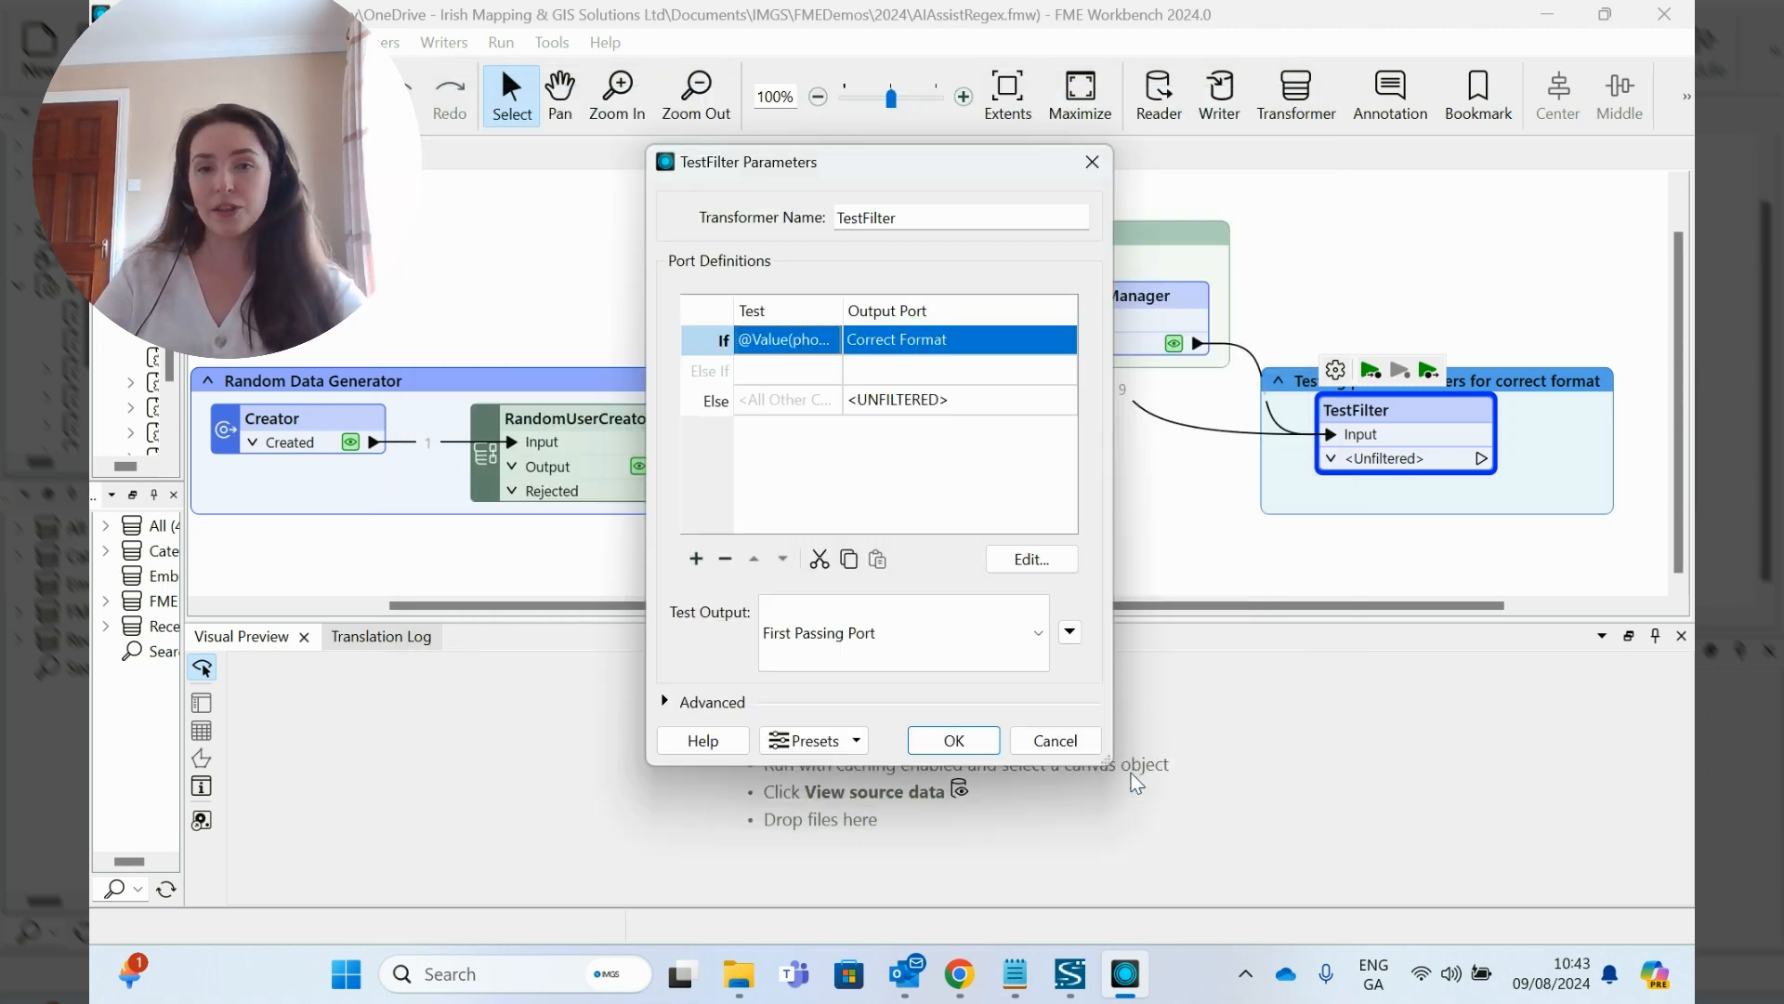
pyautogui.doubleClick(905, 398)
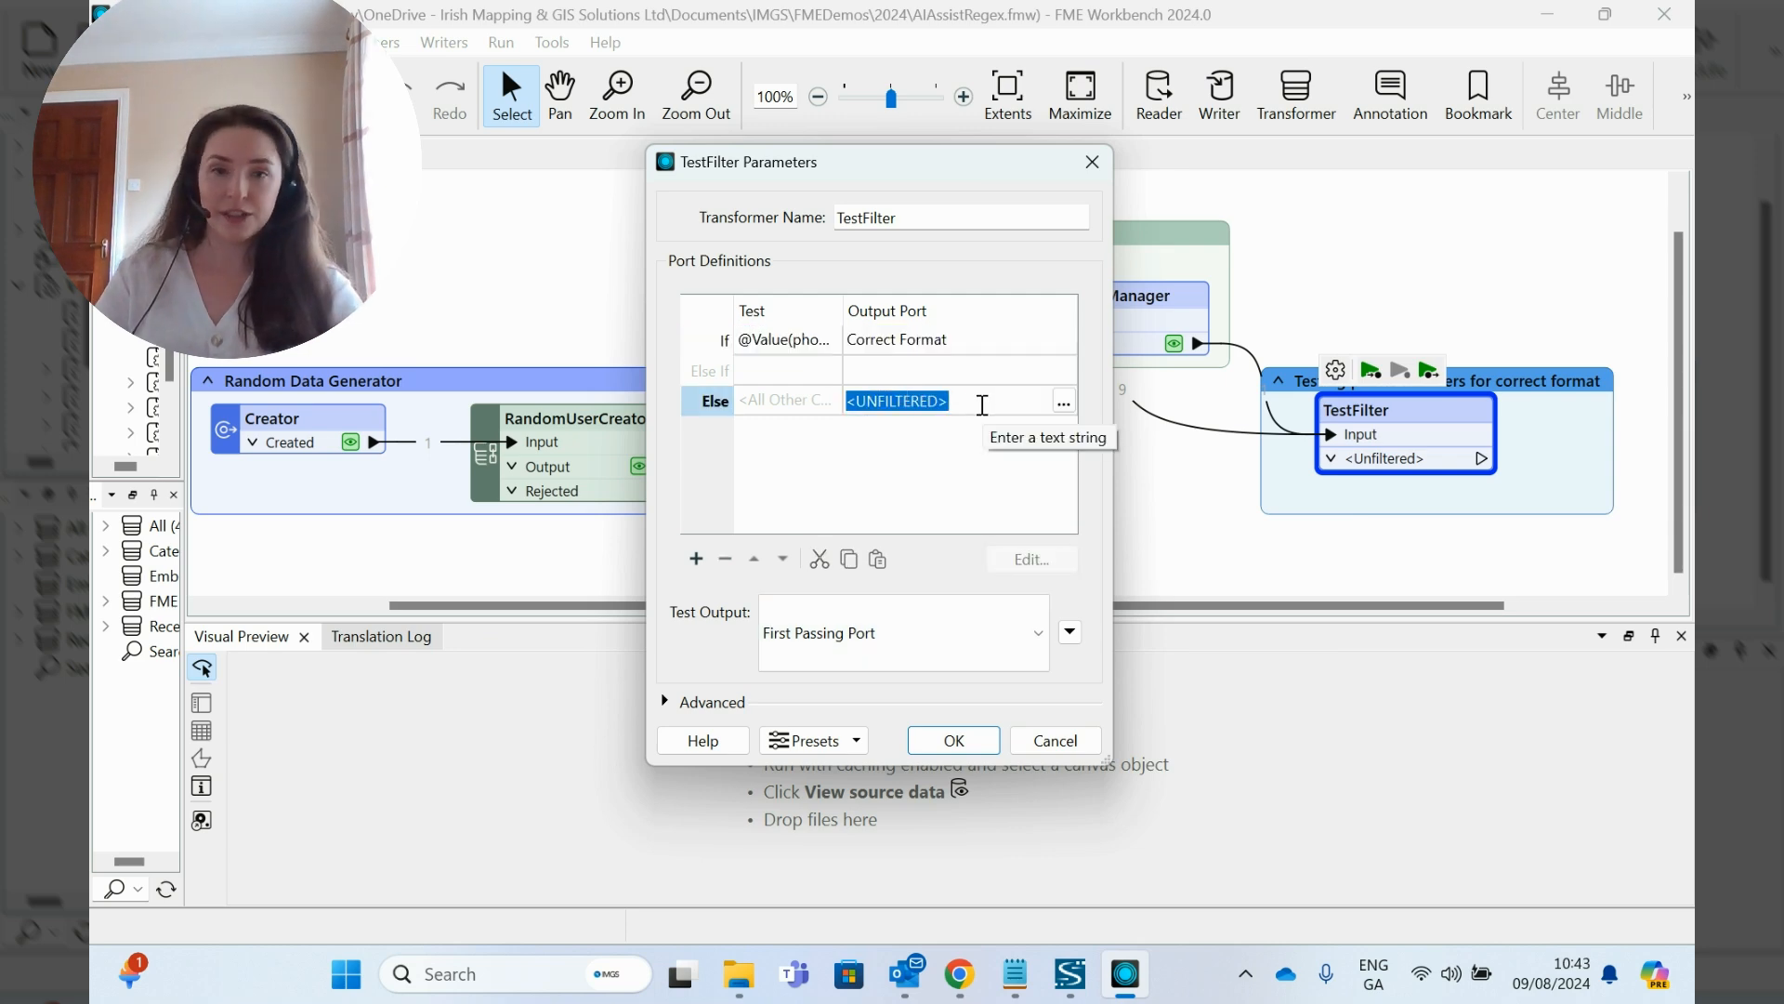
pyautogui.press('BackSpace')
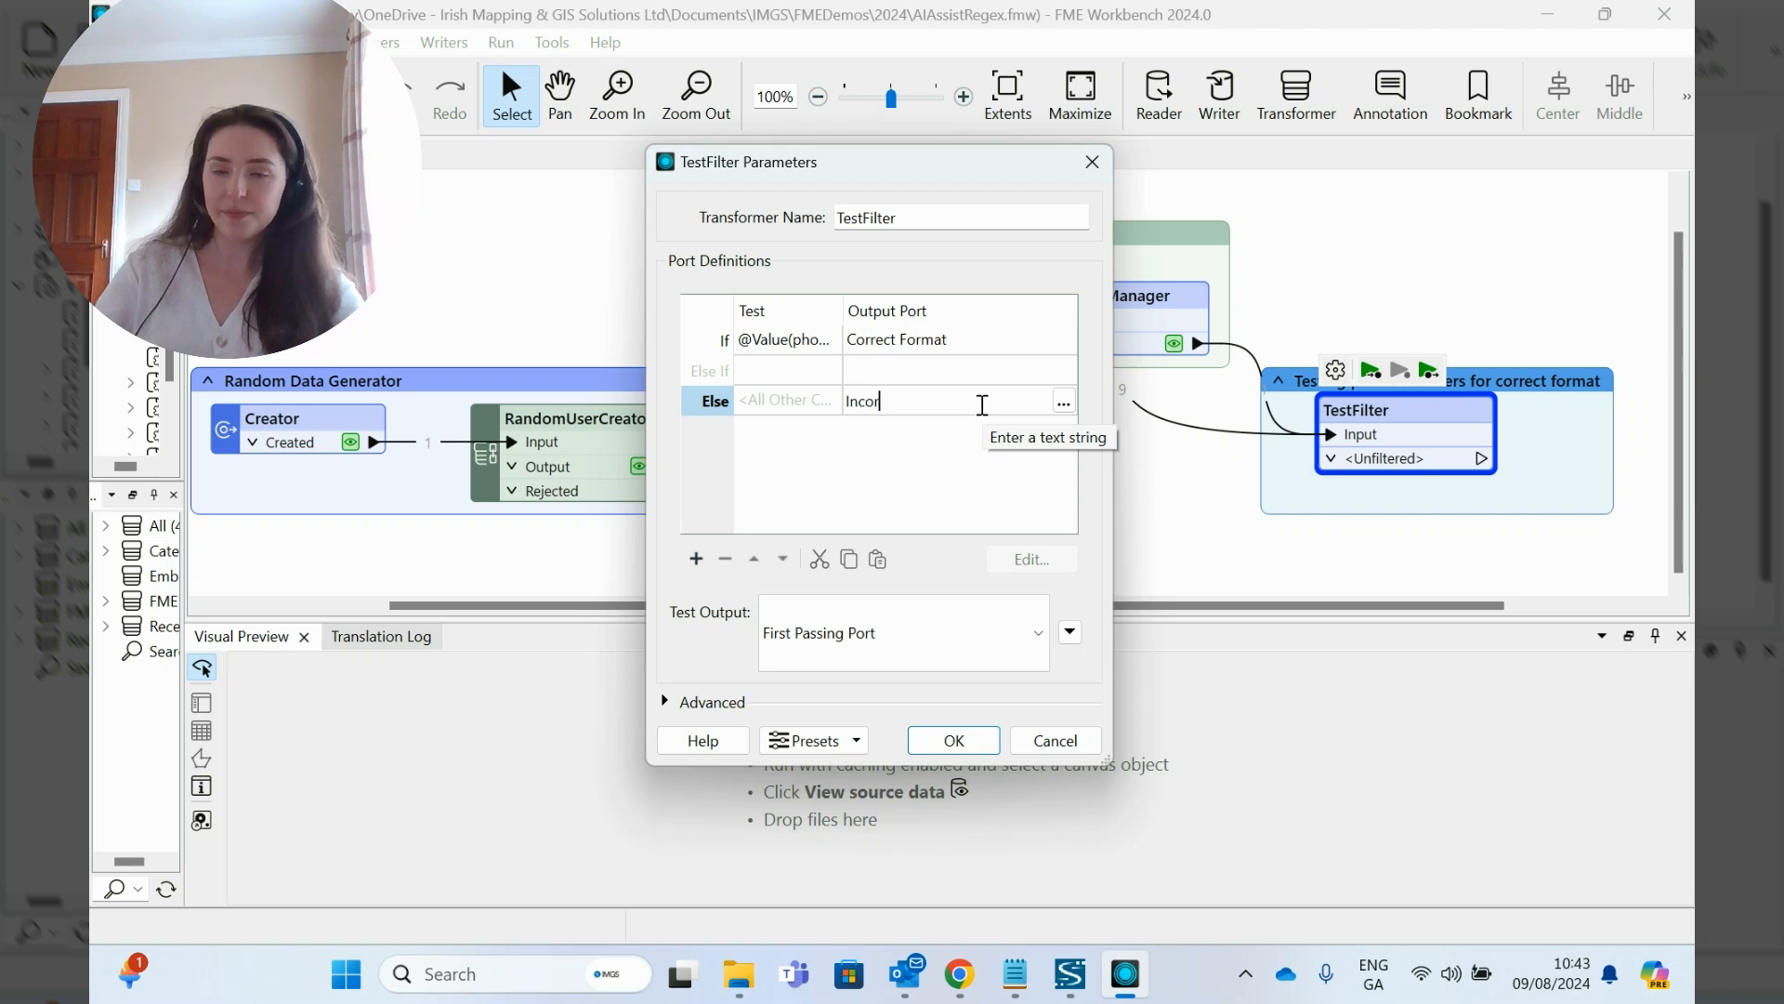
pyautogui.click(953, 740)
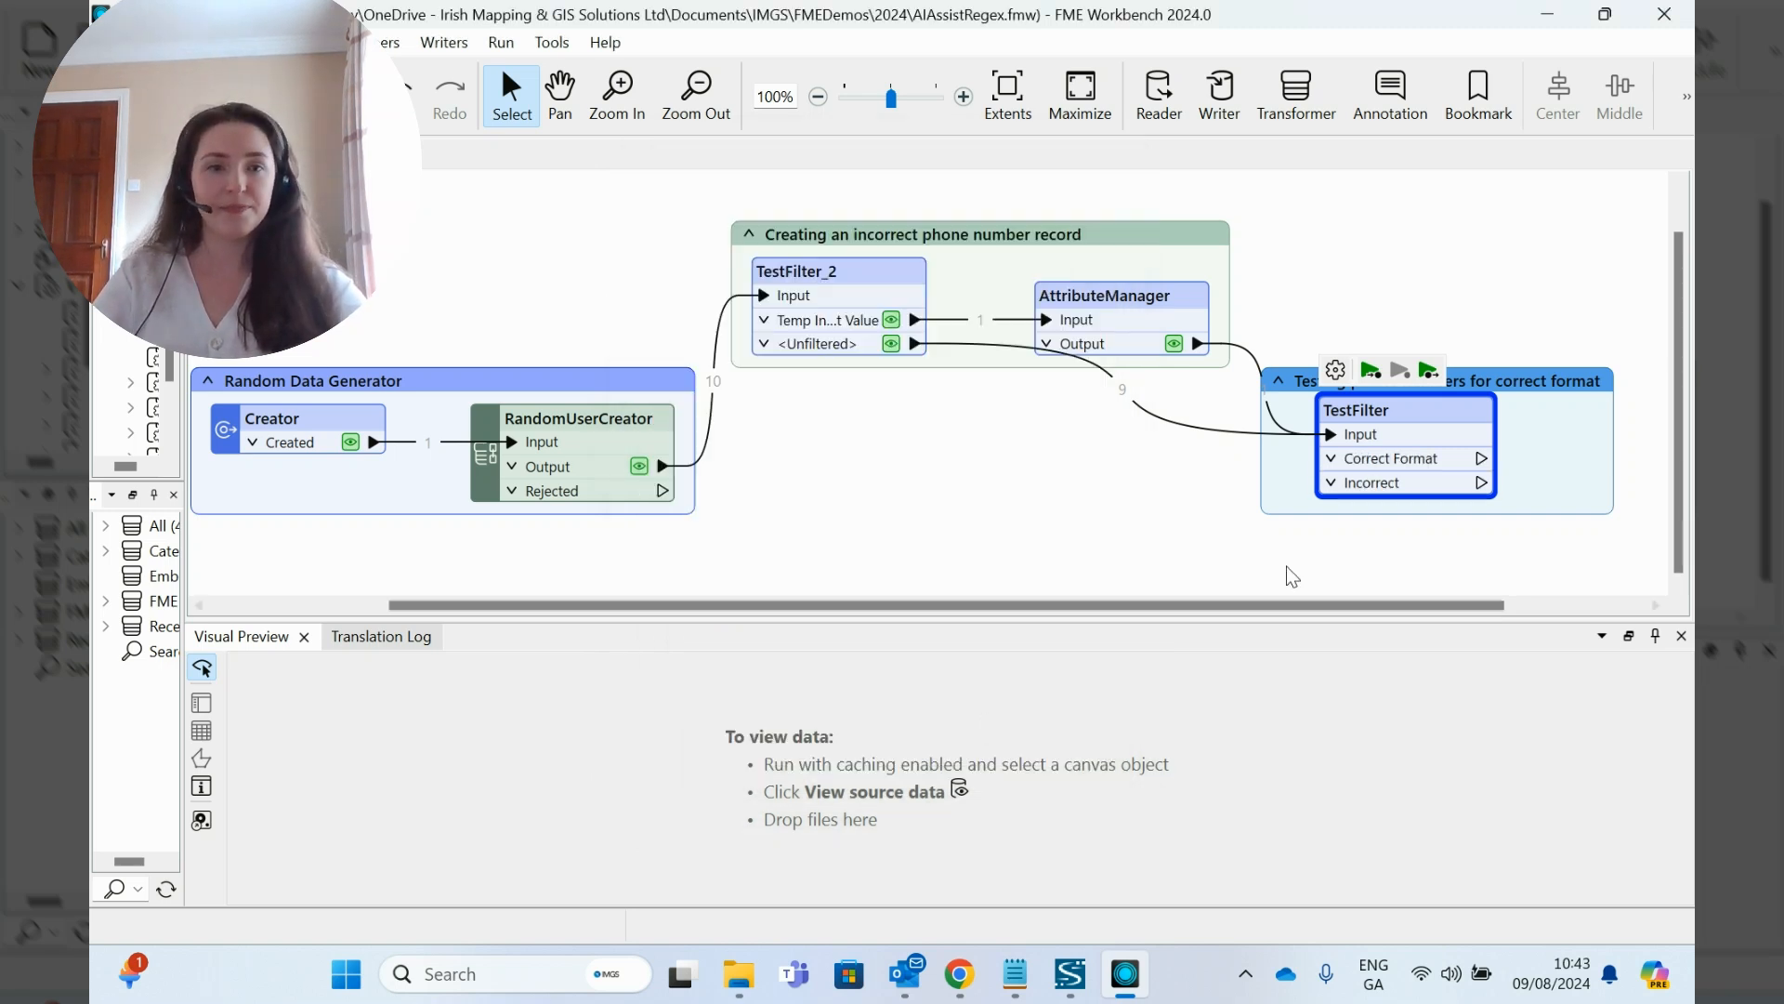
# - Run the workspace up to the TestFilter that tests the phone numbers
pyautogui.click(1370, 370)
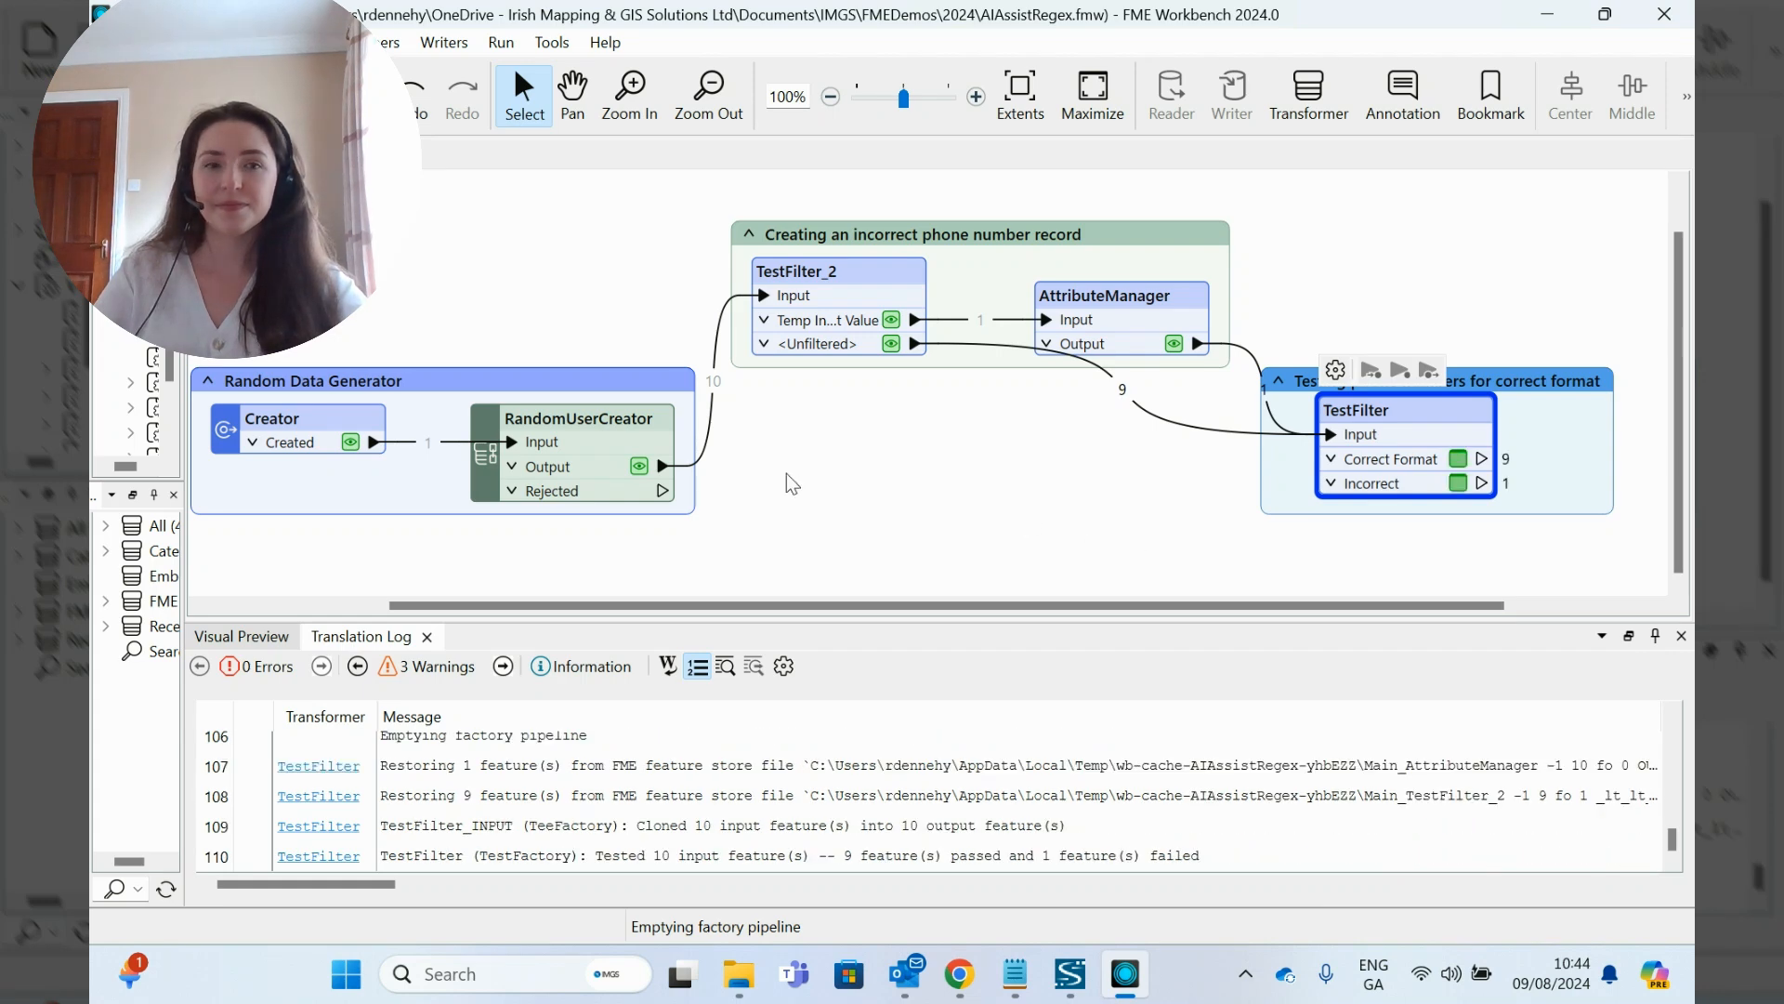
pyautogui.click(1681, 151)
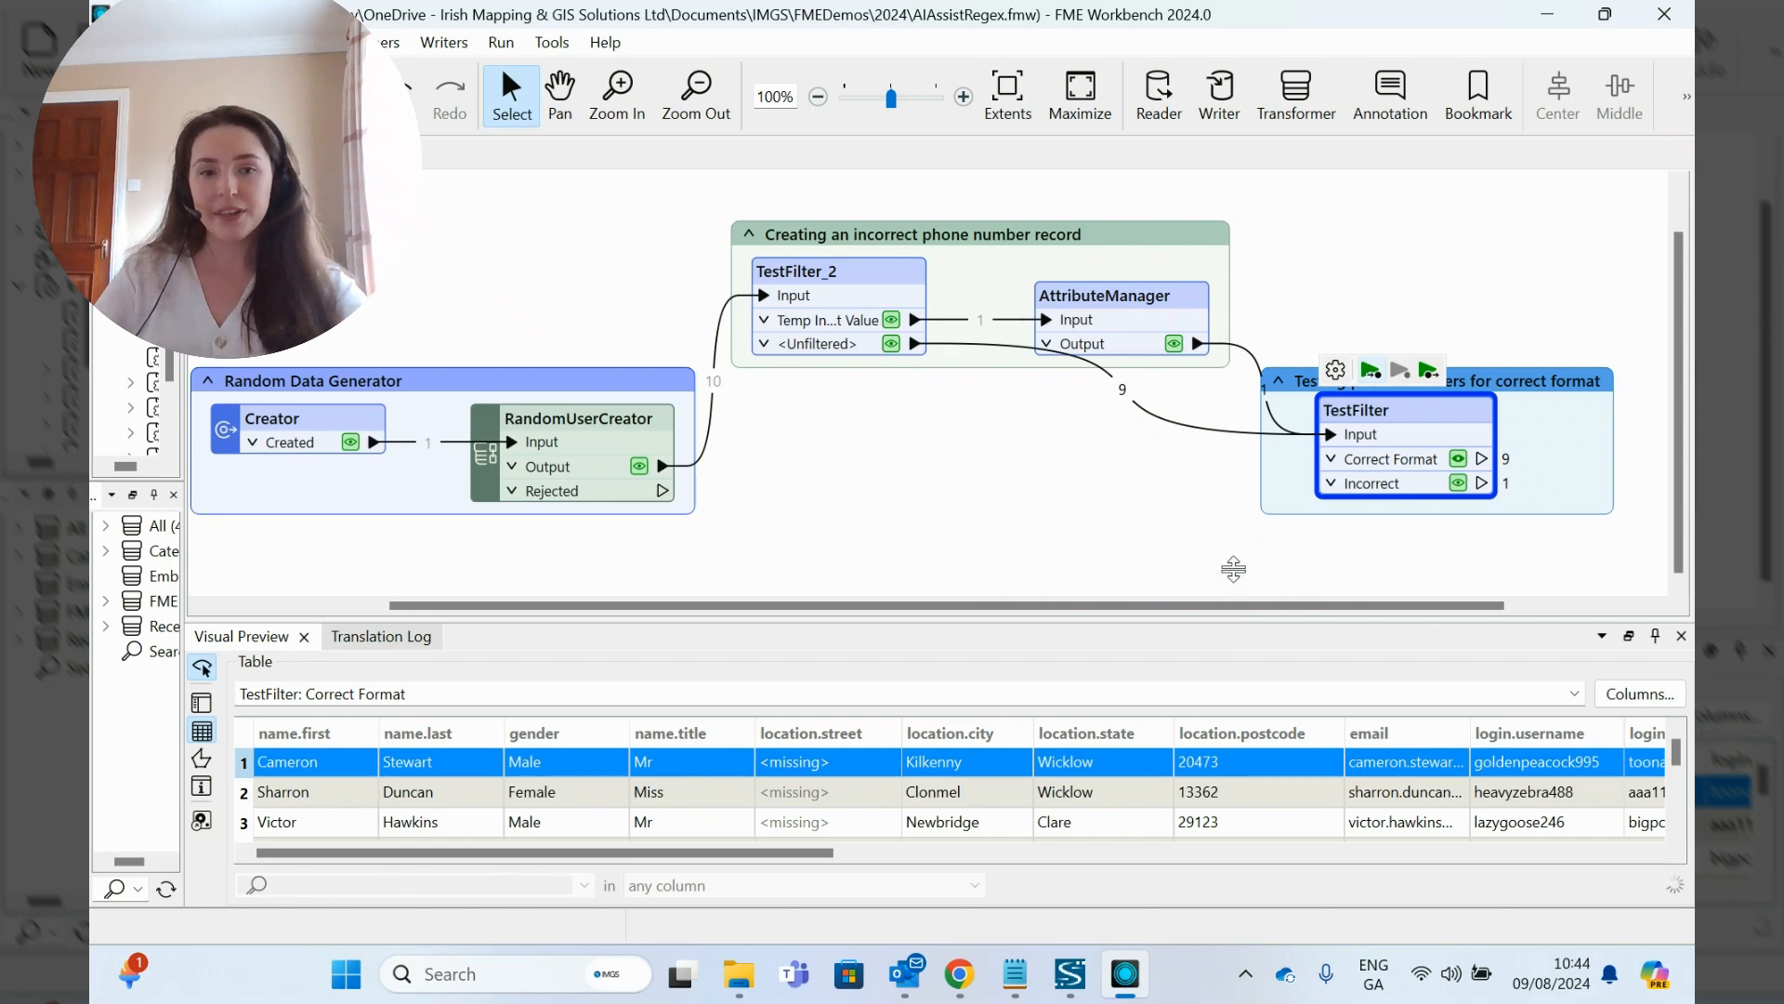
# - Examine the phone column for all records in the TestFilter's Correct Format output
pyautogui.moveTo(1233, 568); pyautogui.dragTo(1233, 462)
pyautogui.hscroll(3, 1081, 855)
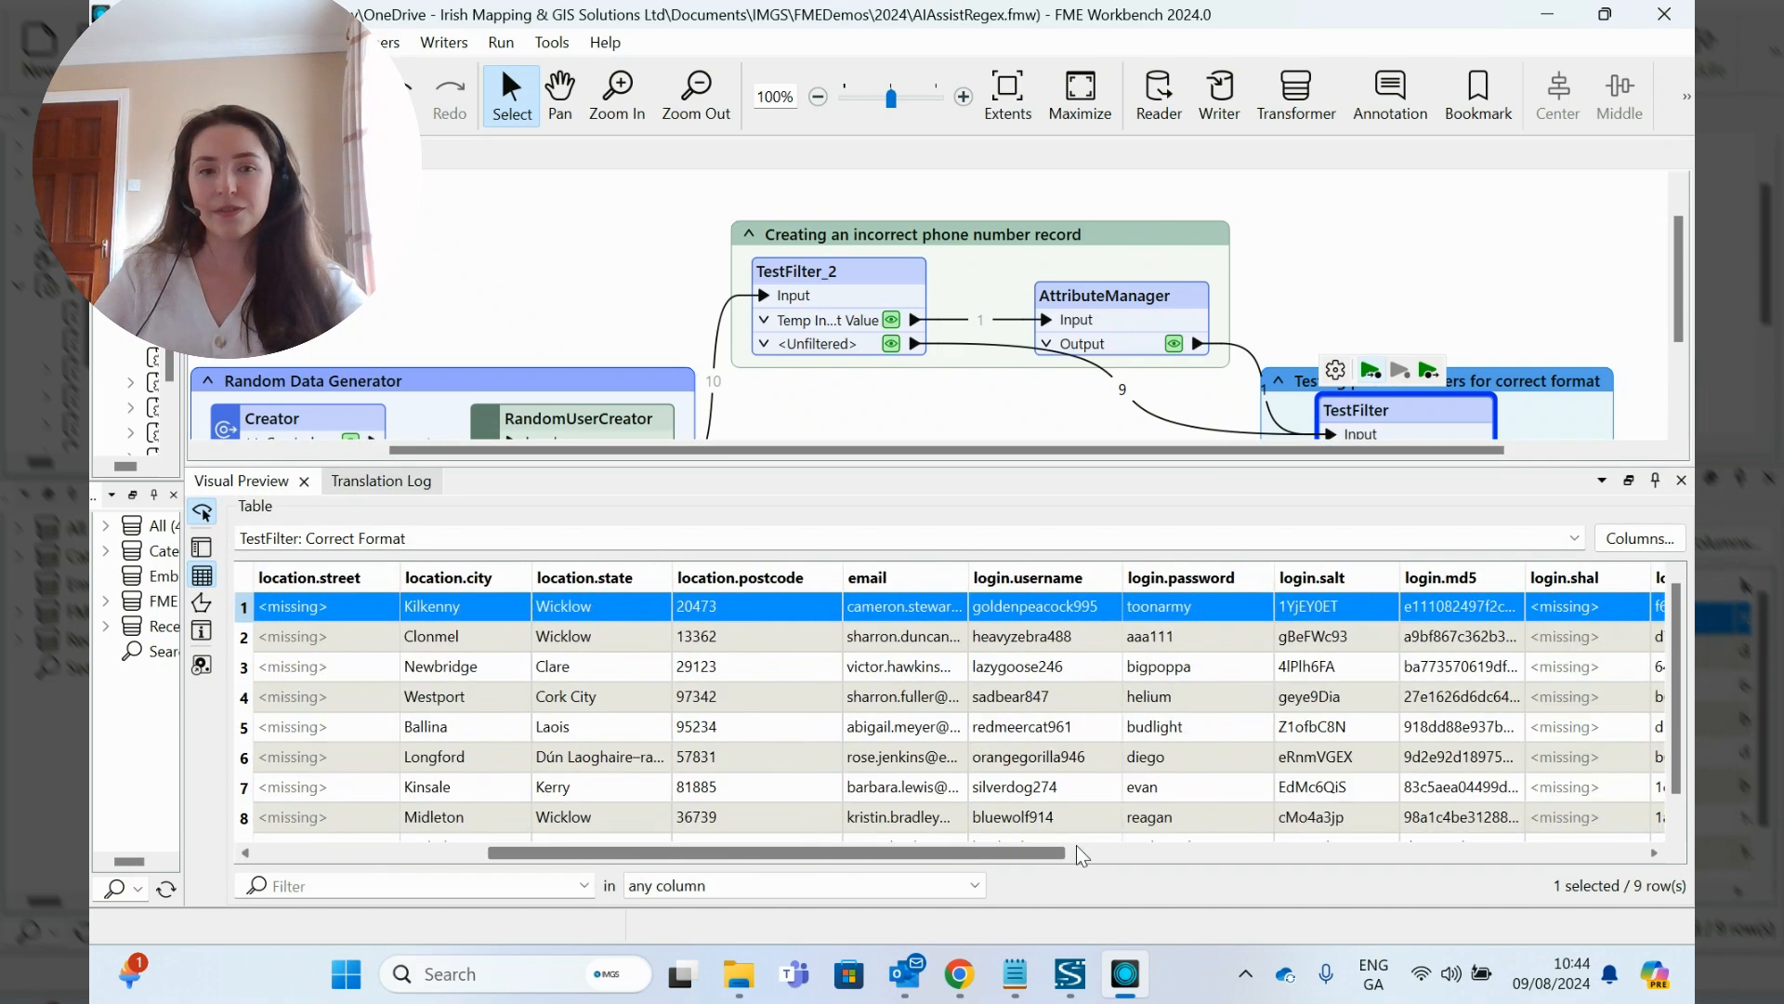
pyautogui.hscroll(6, 1080, 855)
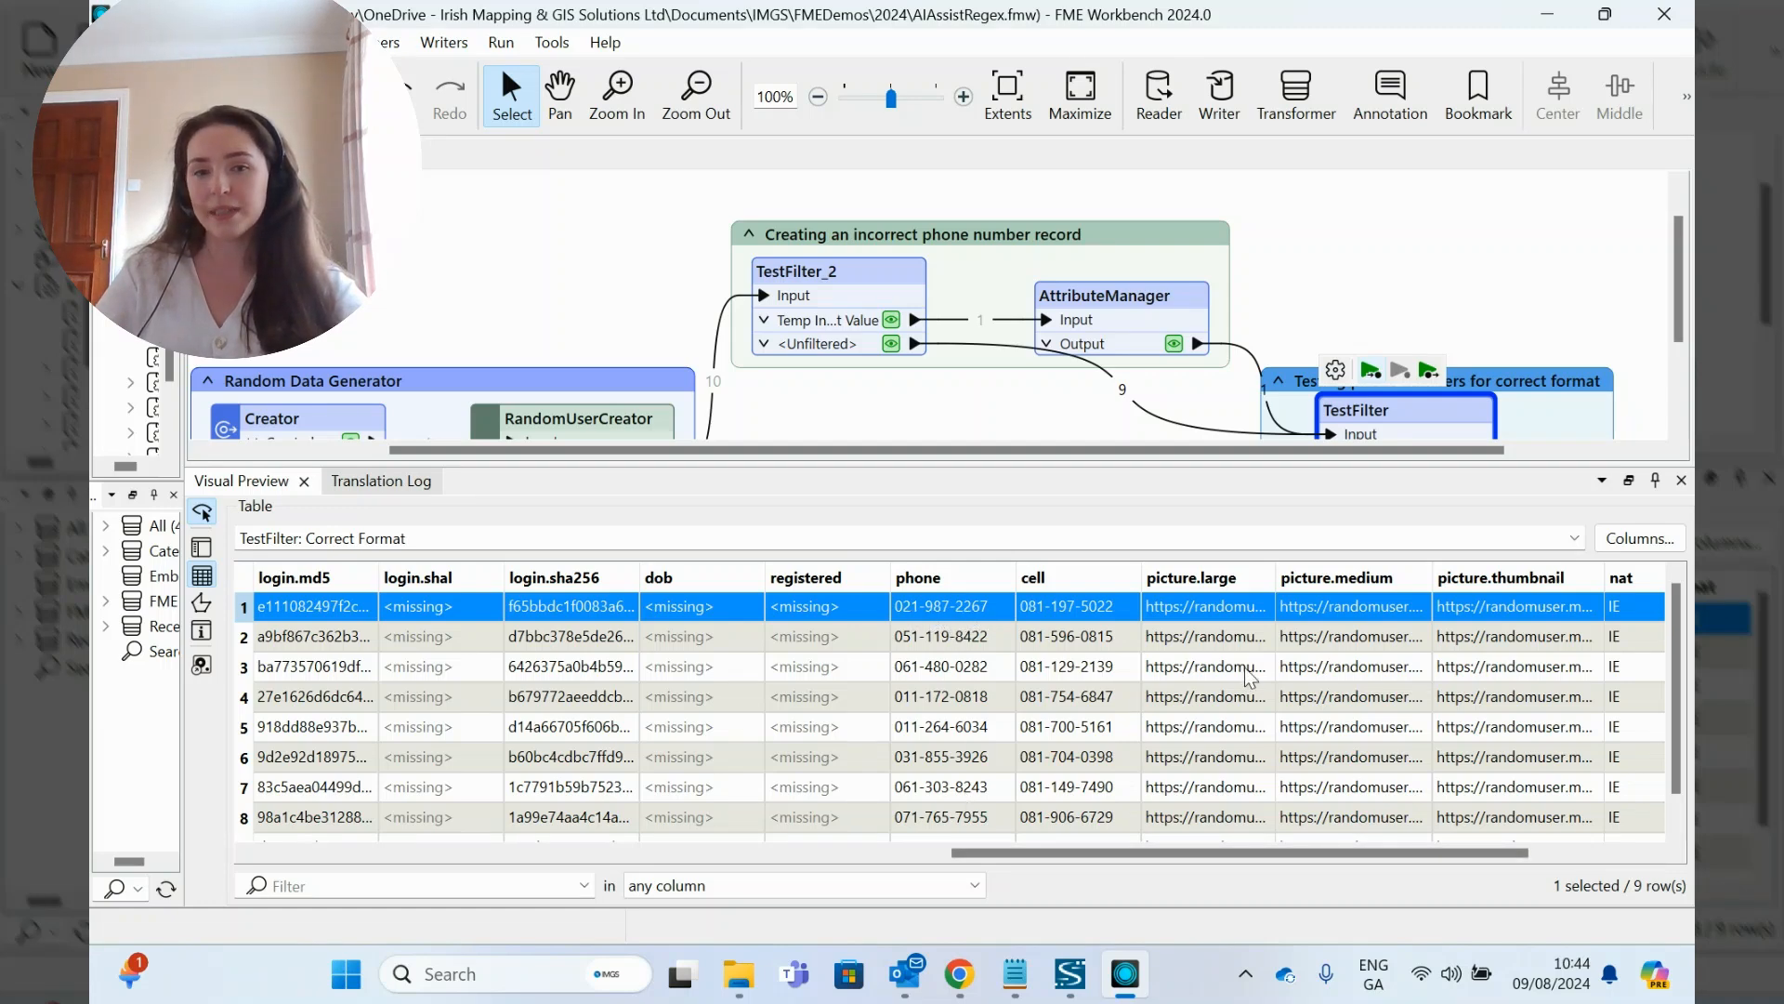
pyautogui.scroll(-1, 1250, 677)
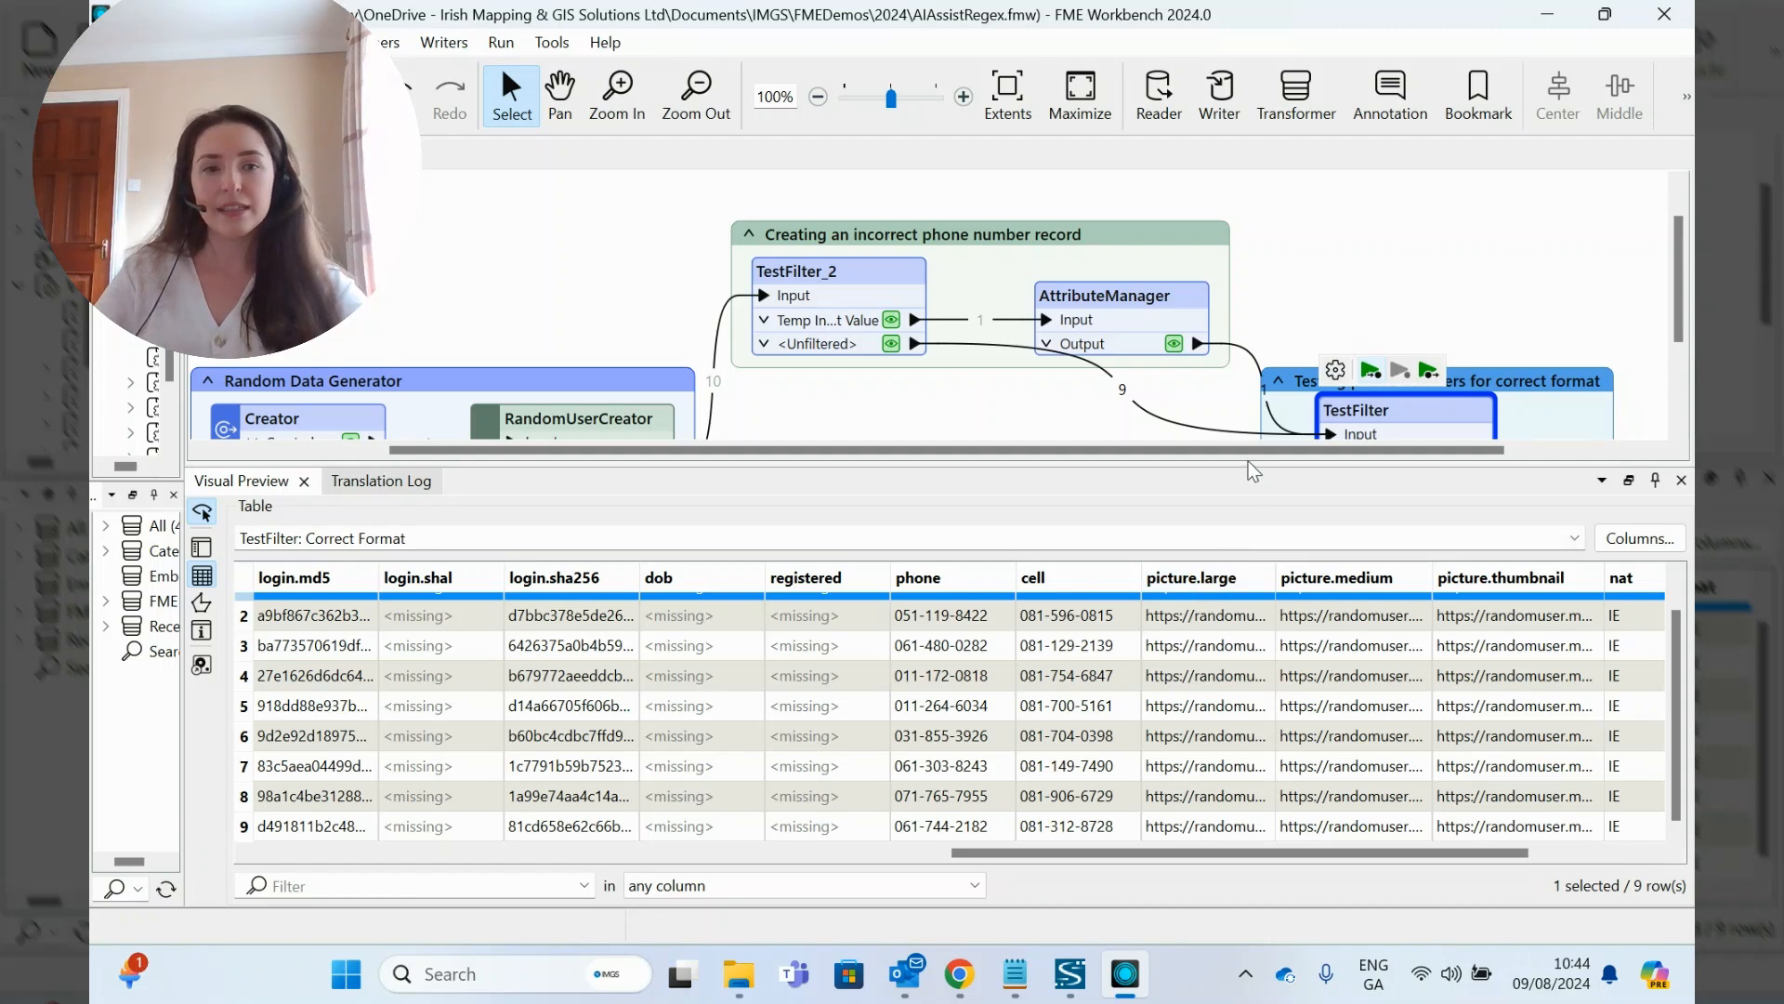
pyautogui.moveTo(1247, 465); pyautogui.dragTo(1247, 621)
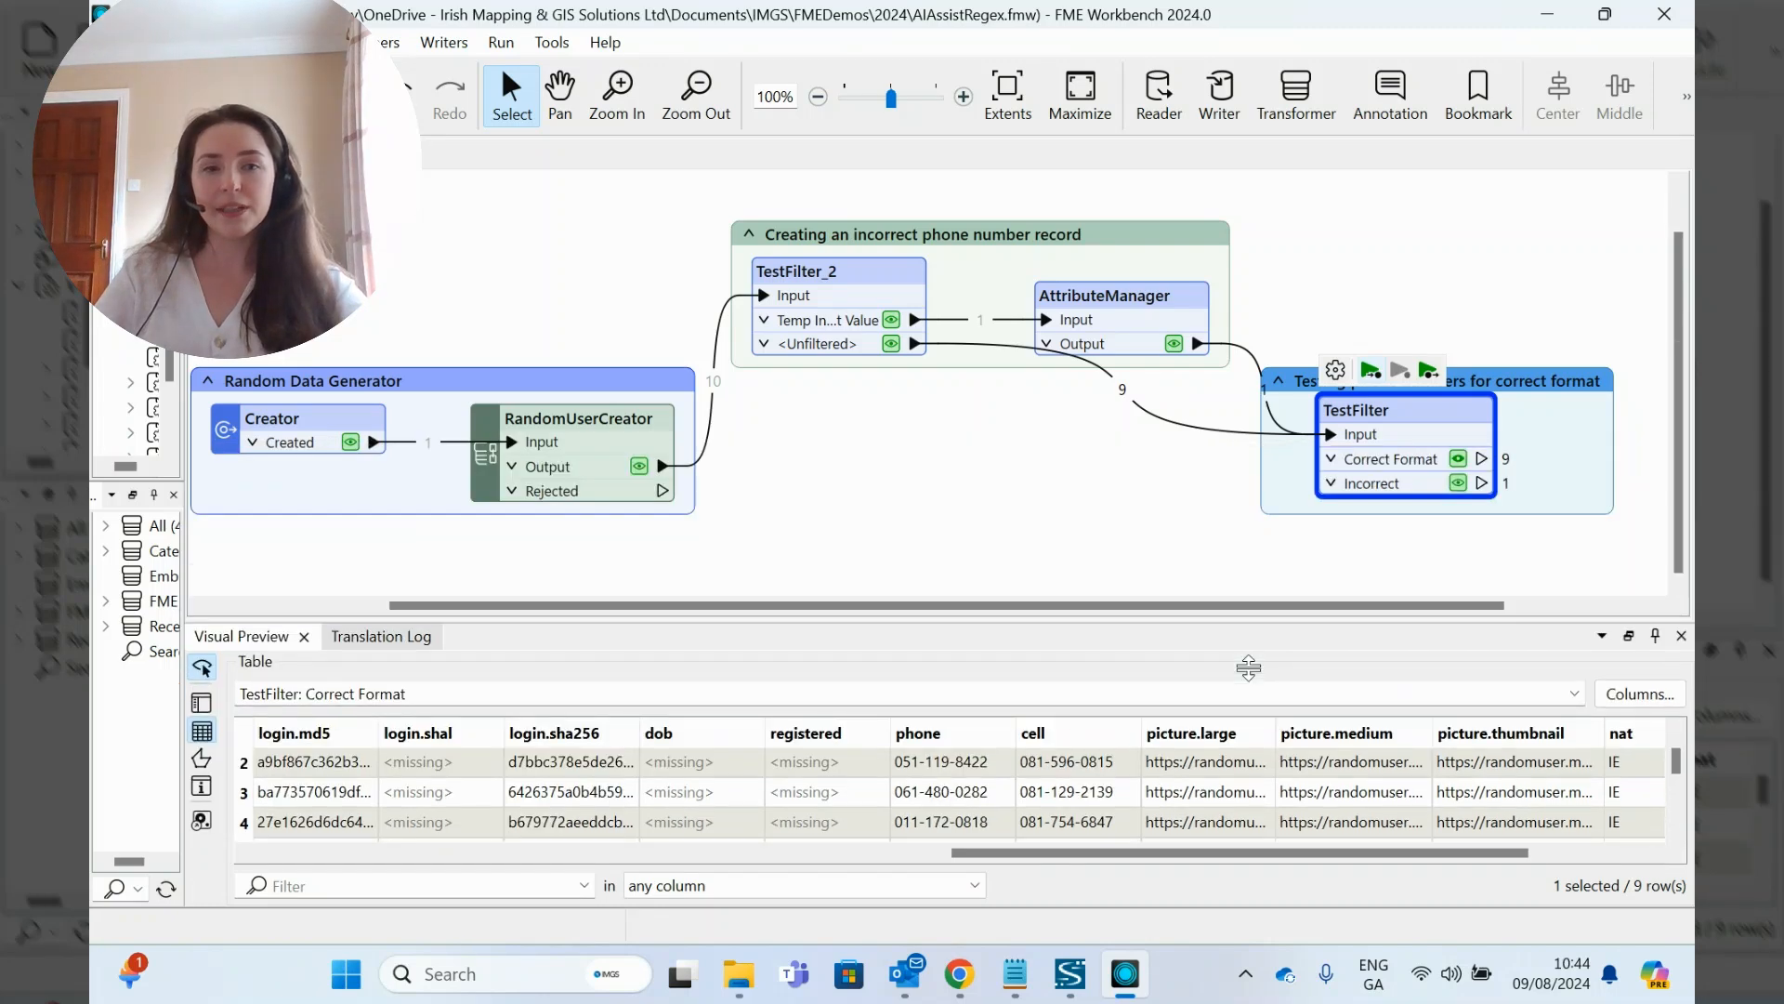
# - Open the data cached at the TestFilter's Incorrect port and check its phone value
pyautogui.click(1458, 482)
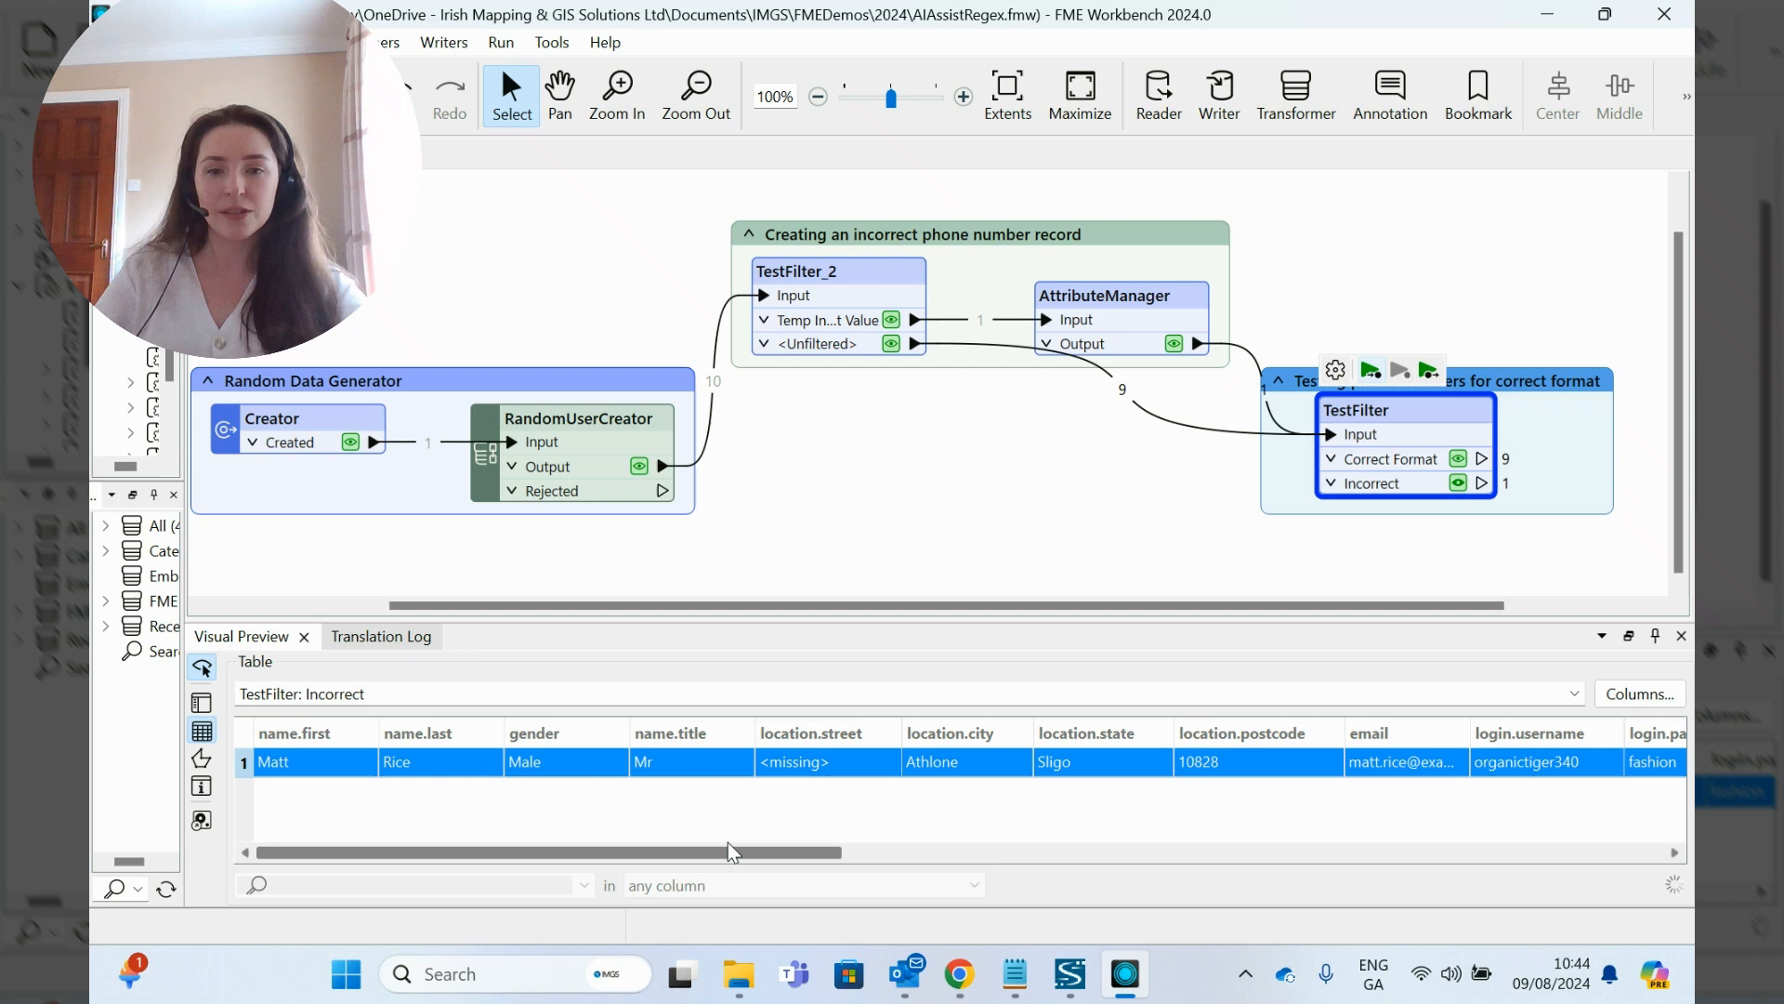
pyautogui.moveTo(728, 849); pyautogui.dragTo(1430, 862)
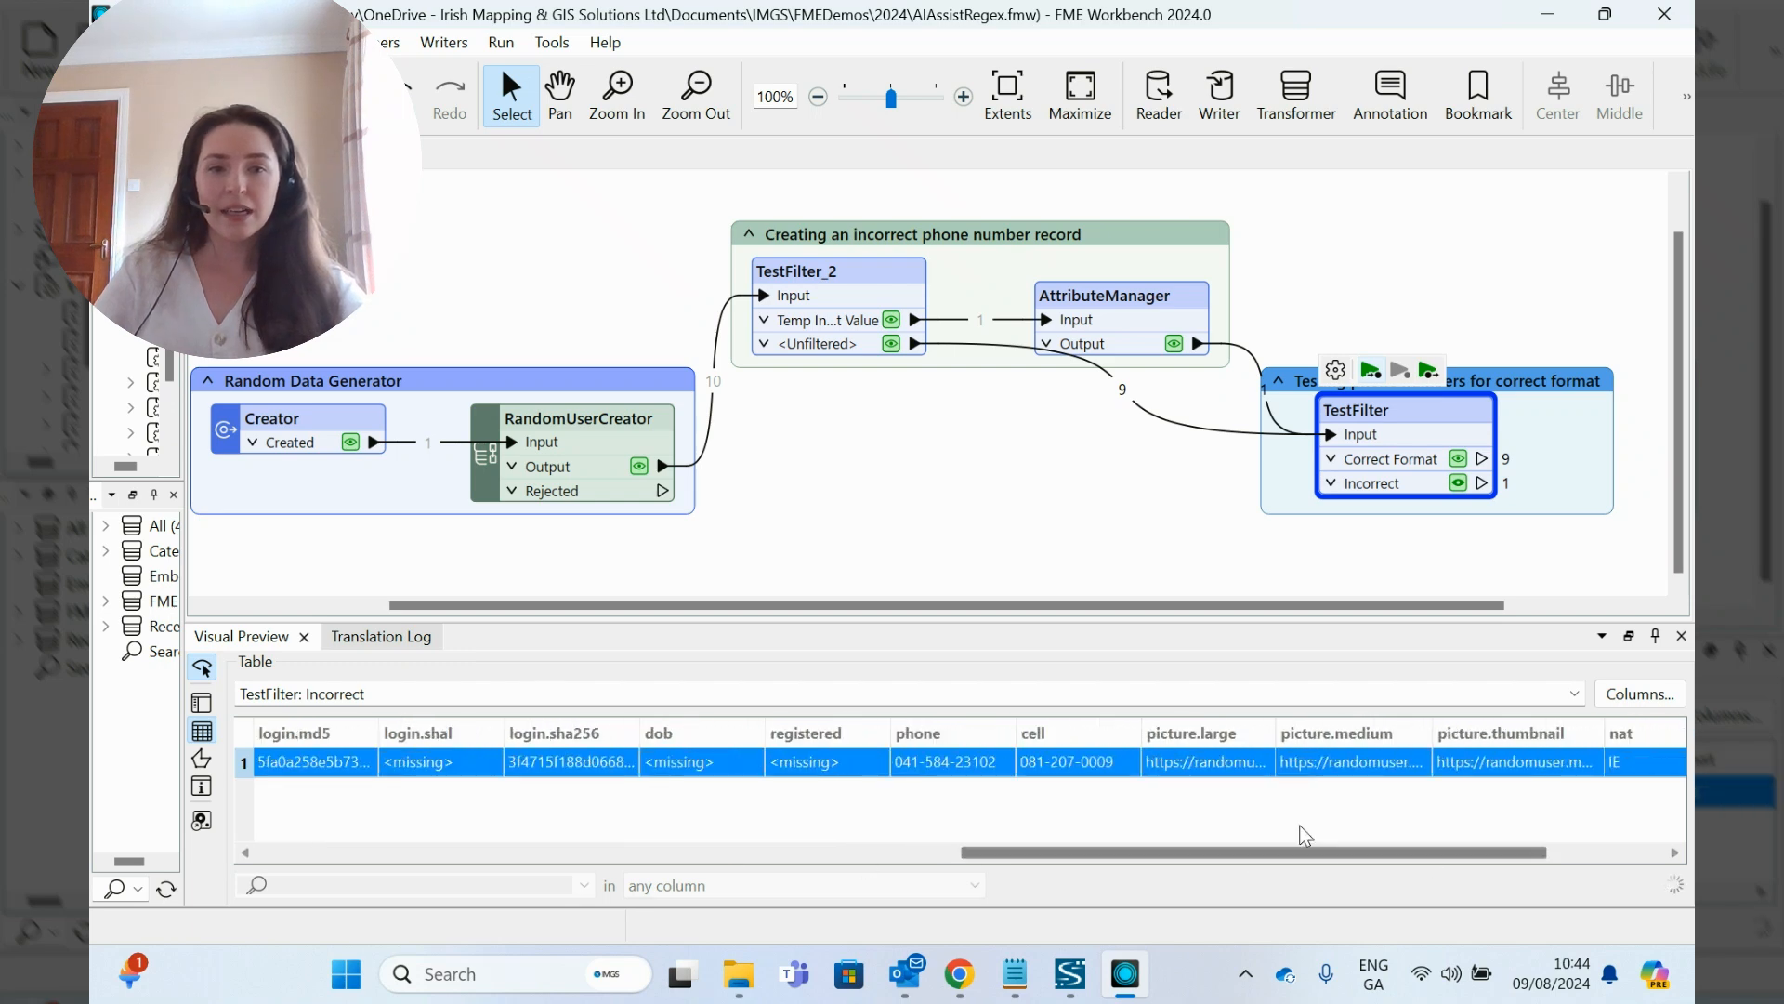